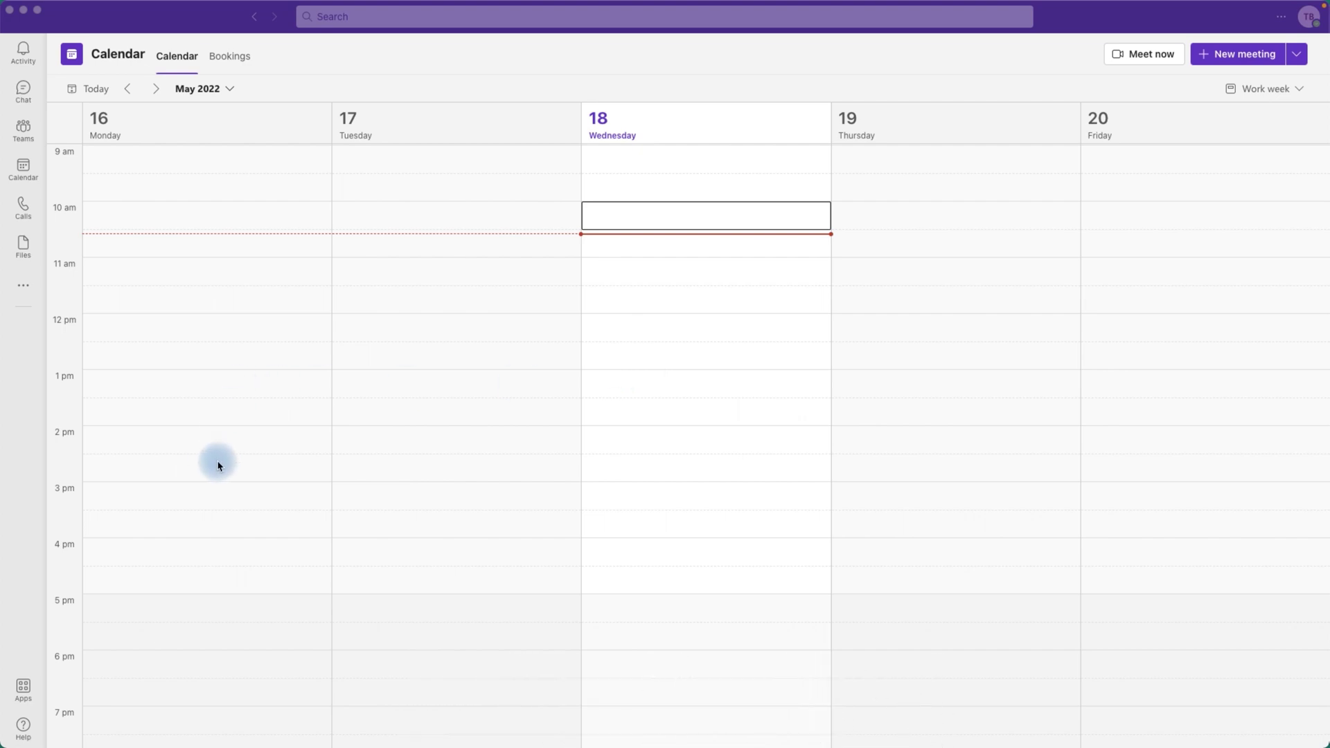
Step: Search the app finder for 'workflow' and bring up the Workflows app details
{"action": "left_click", "coordinate": [23, 292]}
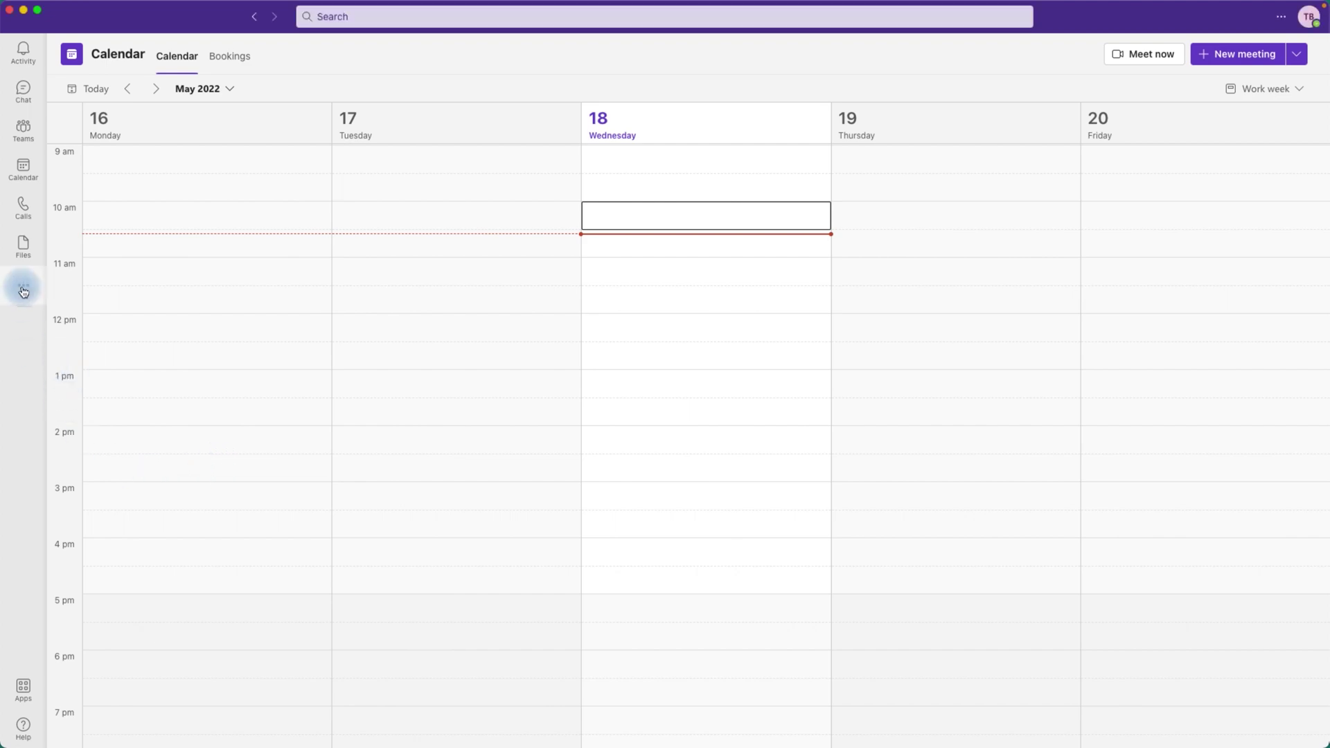
{"action": "left_click", "coordinate": [23, 291]}
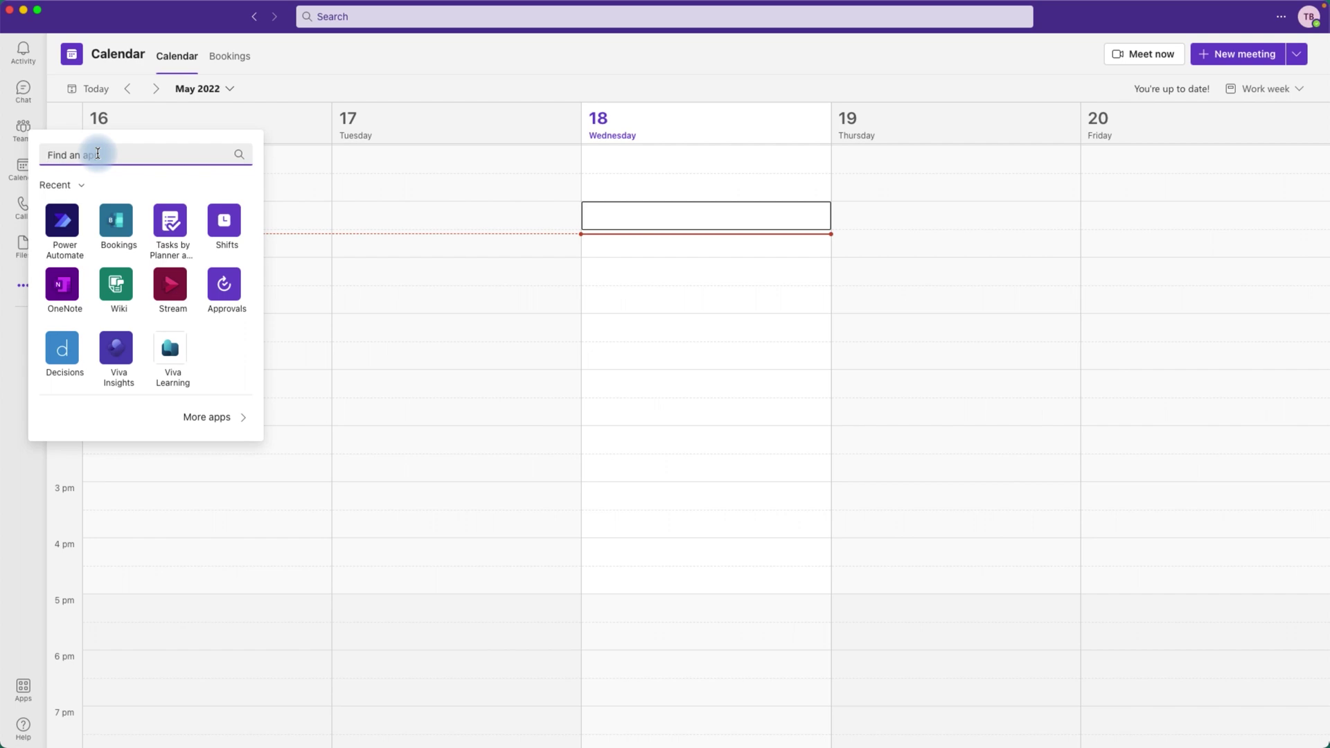
{"action": "type", "text": "work"}
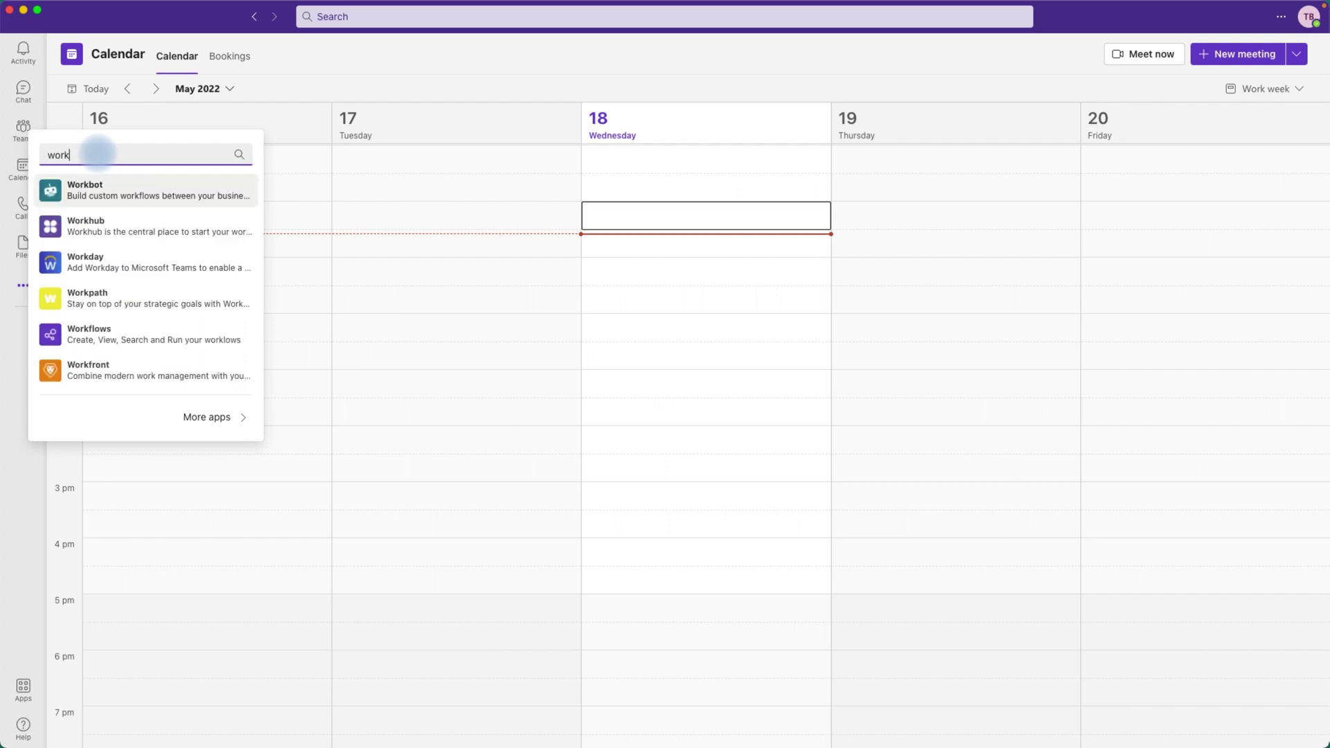
{"action": "type", "text": "flow"}
{"action": "left_click", "coordinate": [113, 187]}
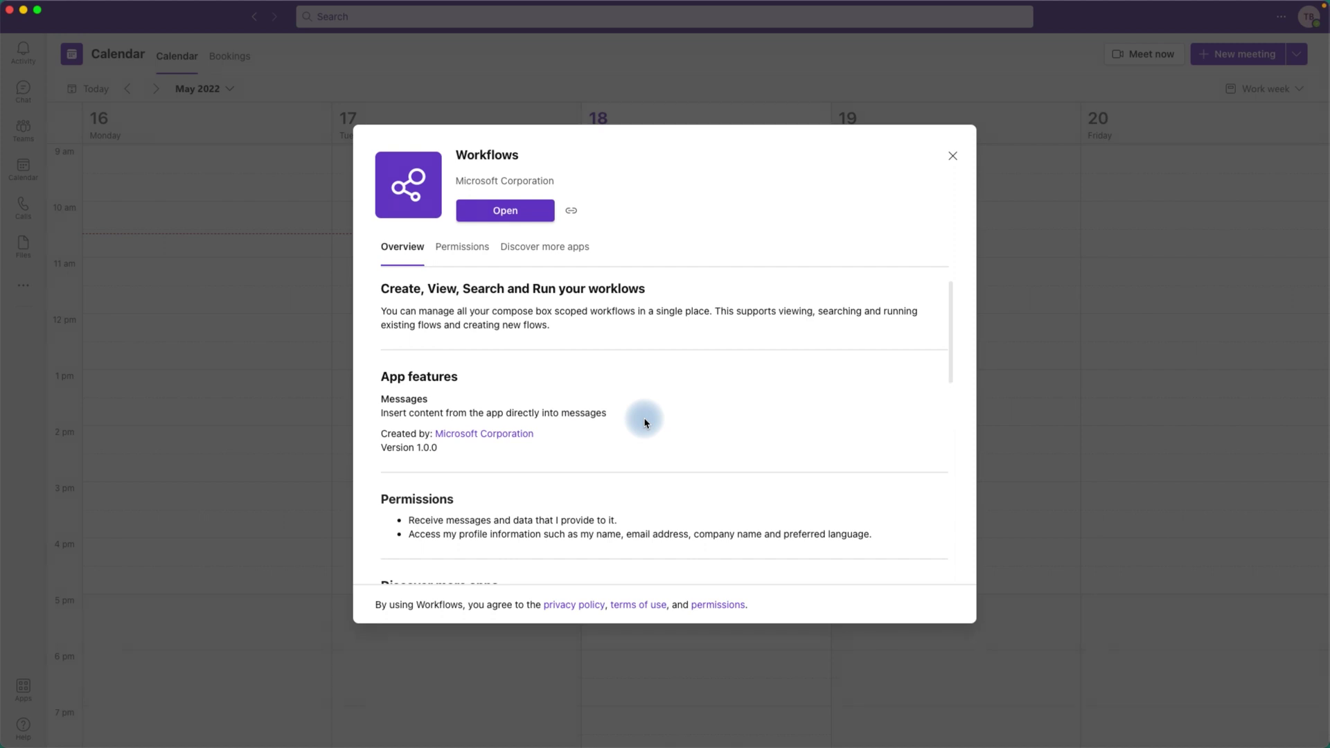
Step: Try opening the Workflows app, then close its details and go to the Apps store
{"action": "left_click", "coordinate": [505, 216]}
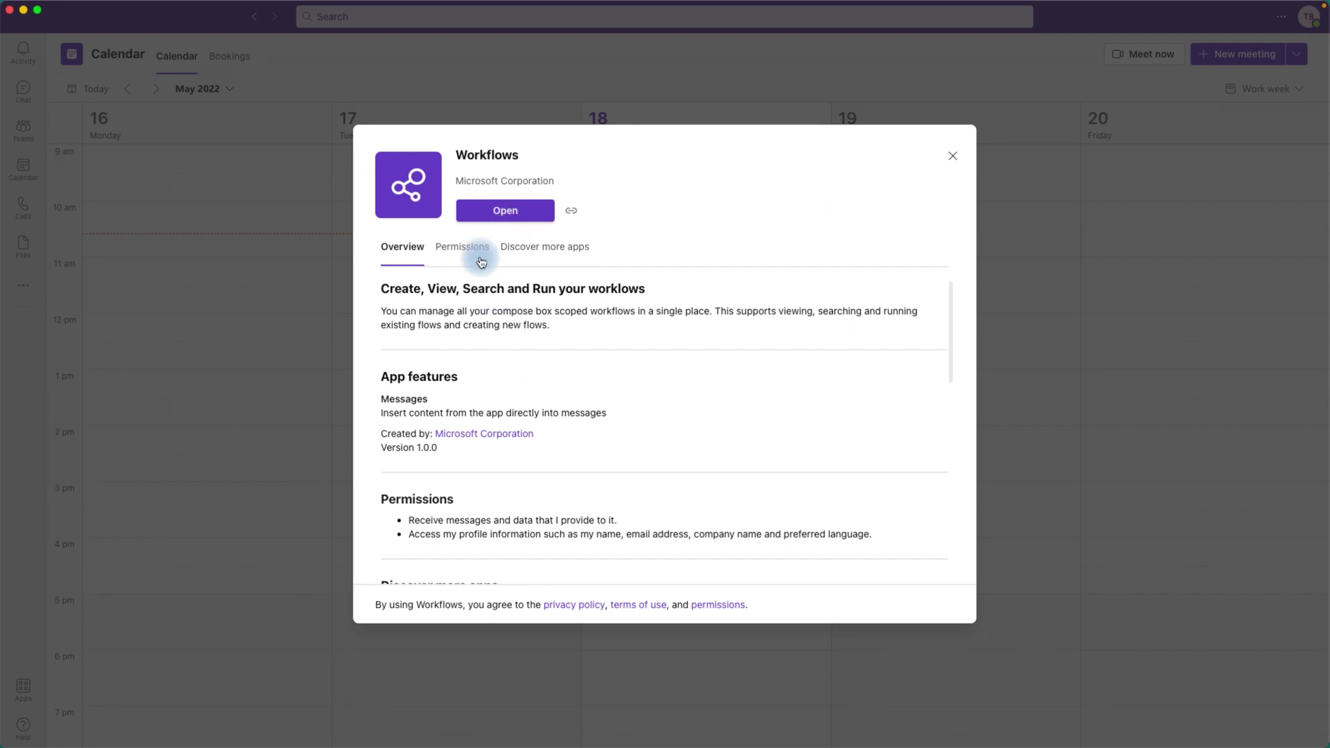
{"action": "left_click", "coordinate": [501, 214]}
{"action": "left_click", "coordinate": [493, 212]}
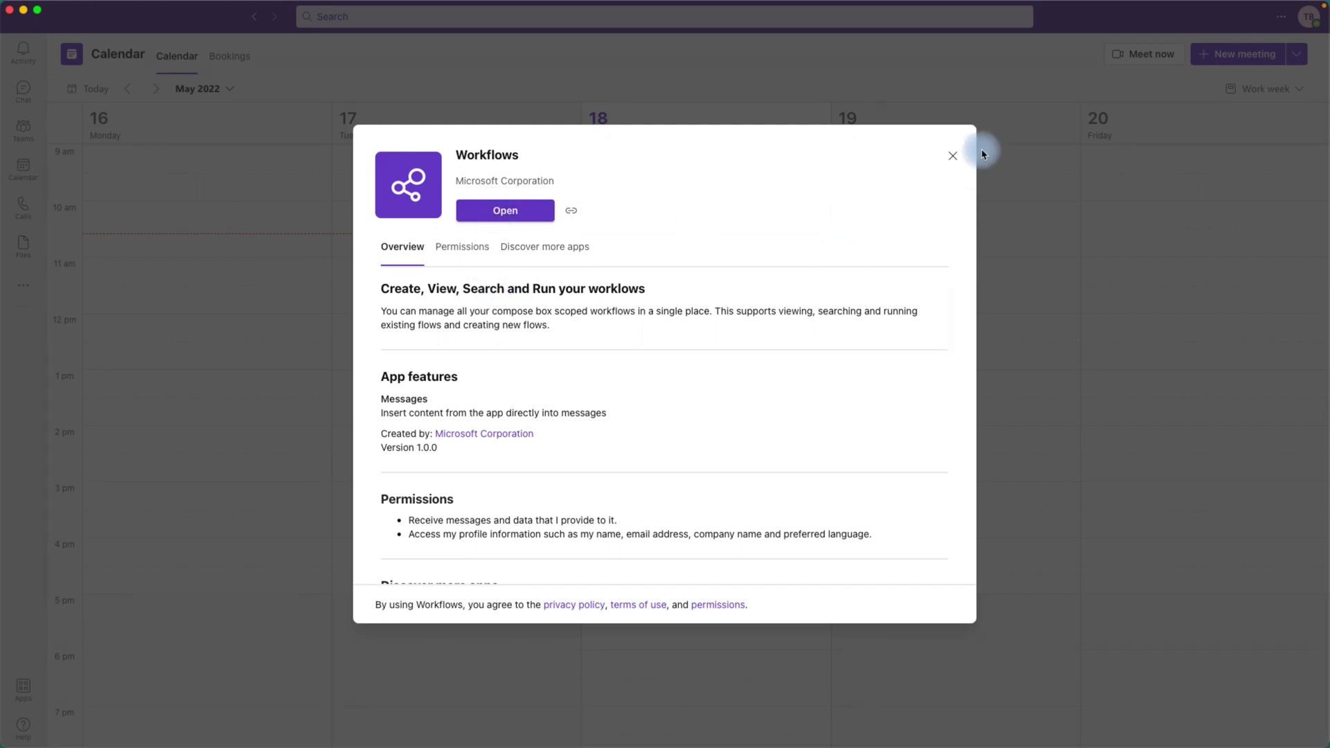
{"action": "left_click", "coordinate": [955, 157]}
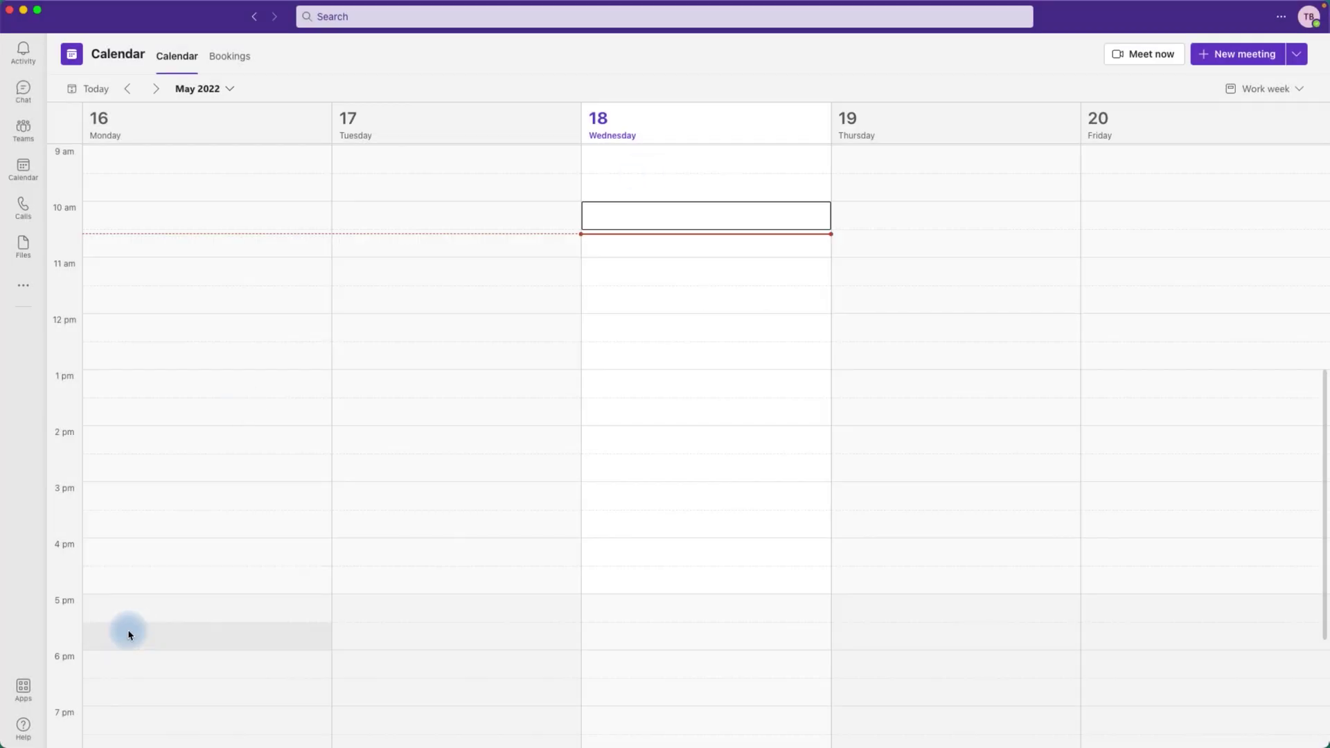
{"action": "left_click", "coordinate": [24, 689]}
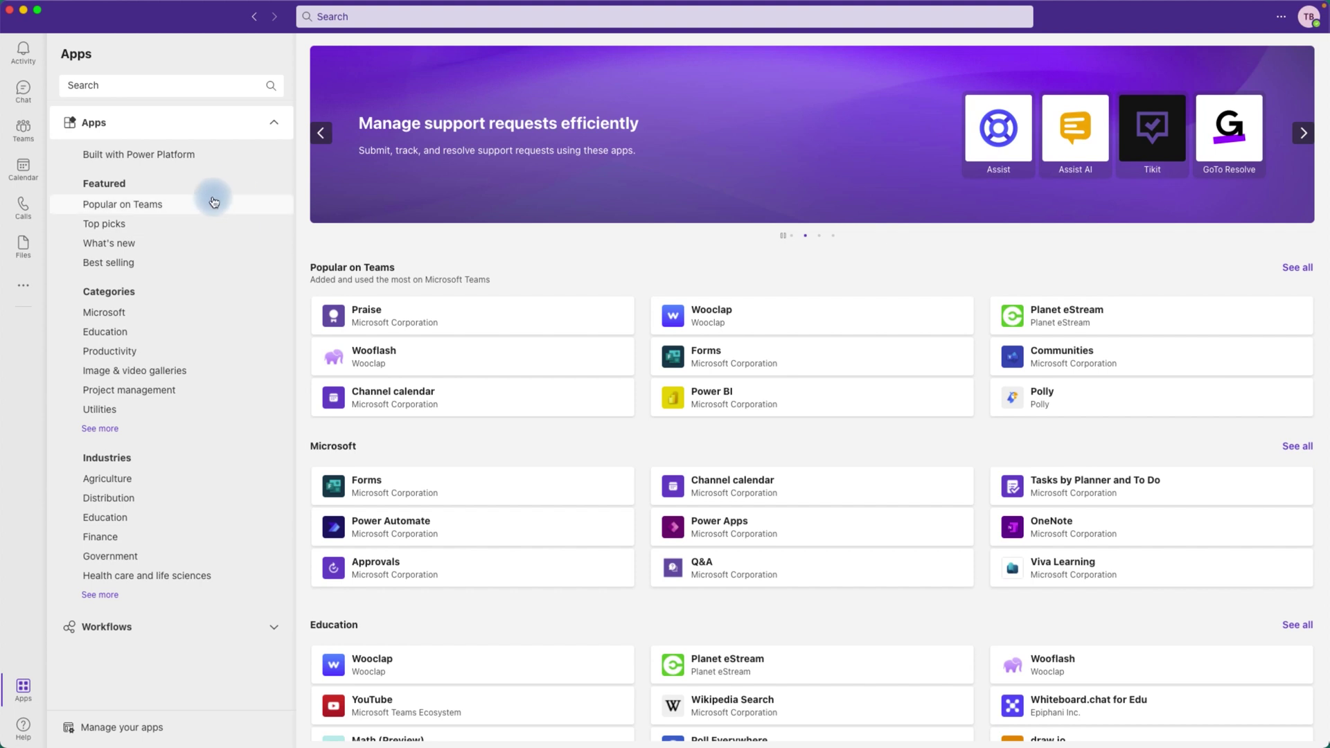
Step: Collapse the app categories list and show the Workflows templates page
{"action": "left_click", "coordinate": [276, 124]}
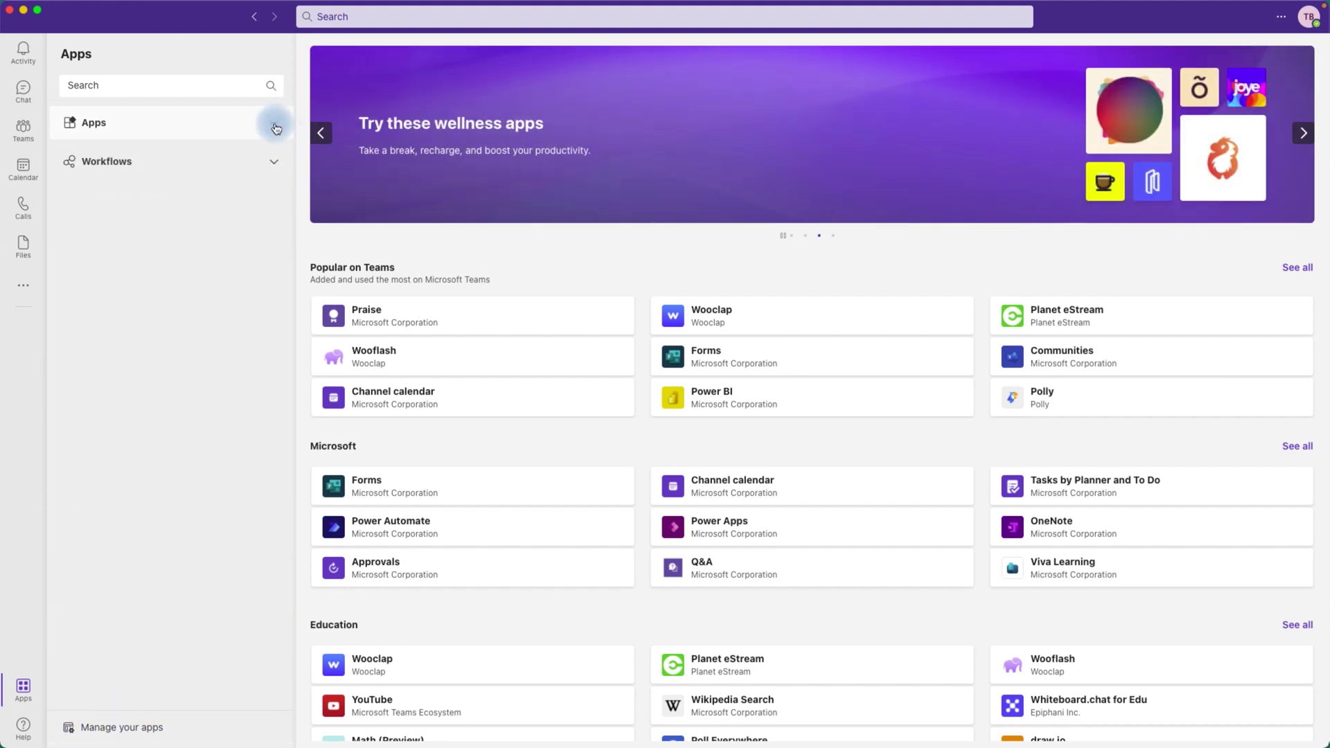
{"action": "left_click", "coordinate": [274, 161]}
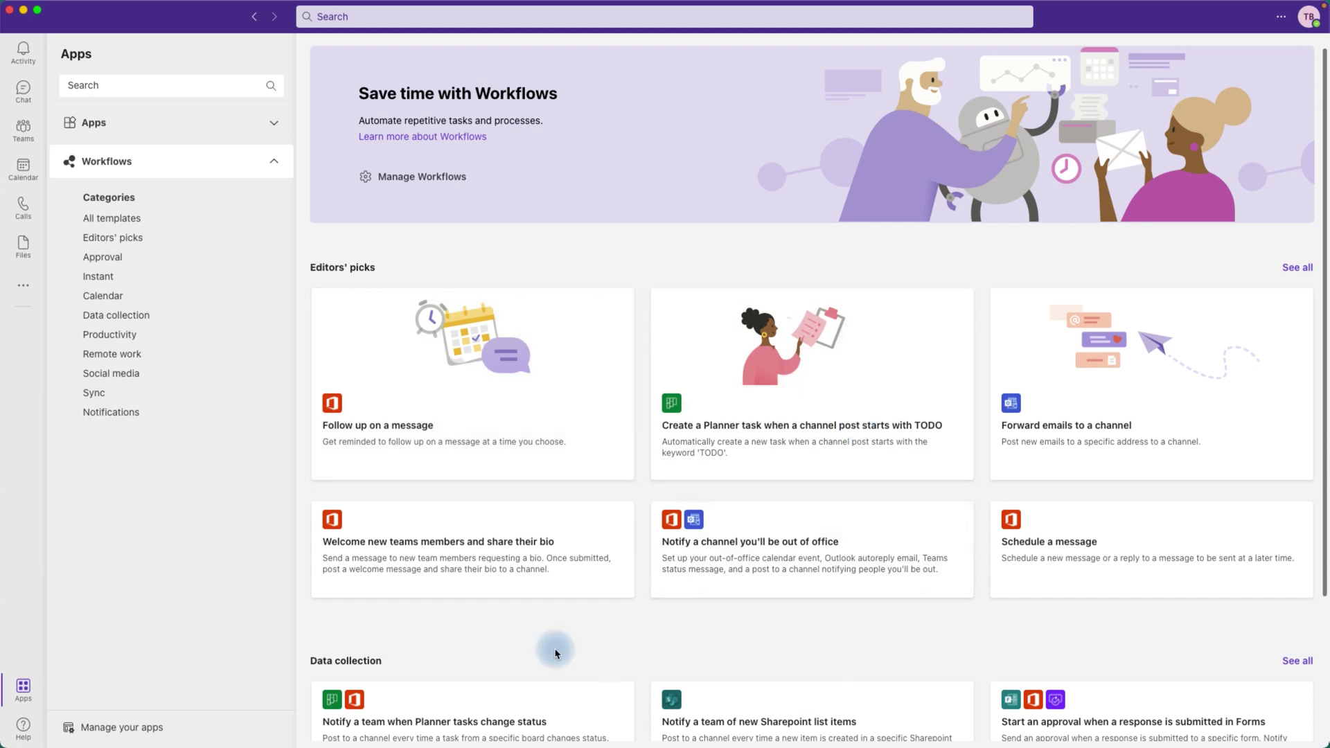
Step: Browse All templates, Approval and Calendar, then pick Save a message to OneNote from Editors' picks
{"action": "left_click", "coordinate": [181, 223]}
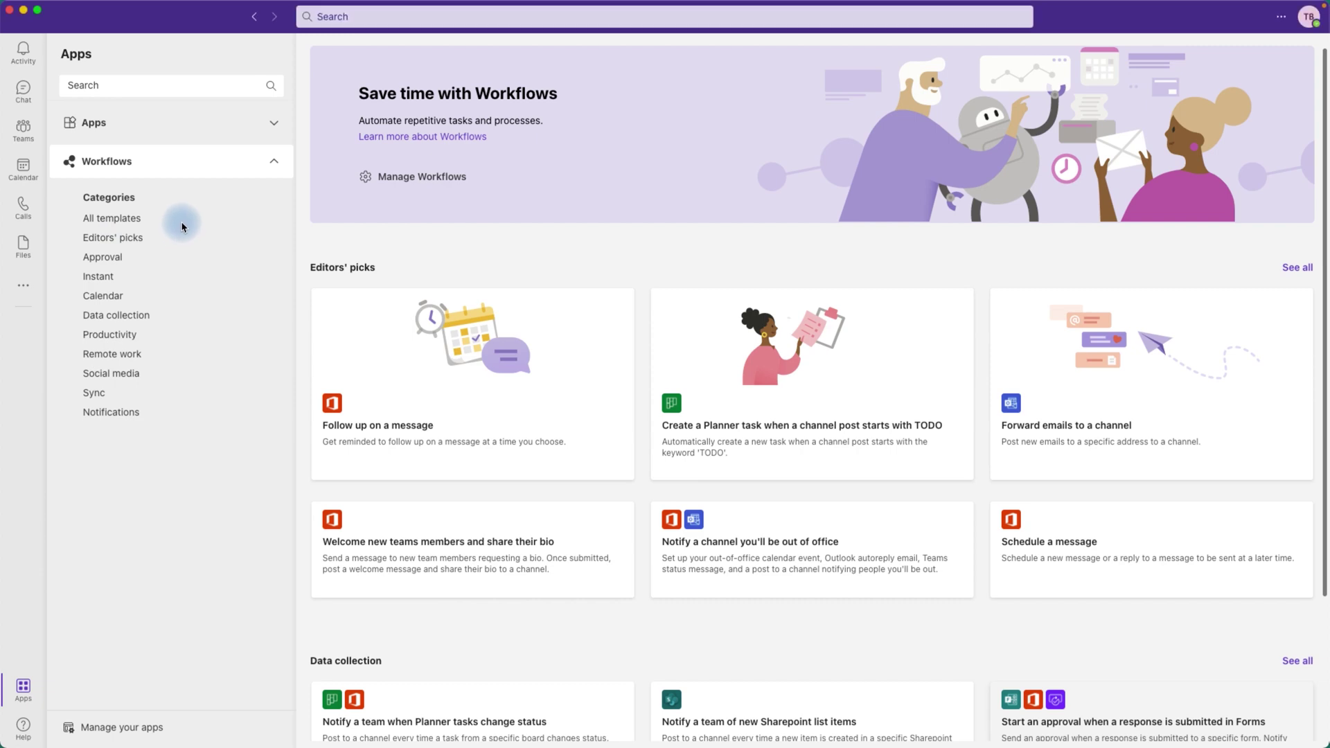
{"action": "left_click", "coordinate": [101, 219]}
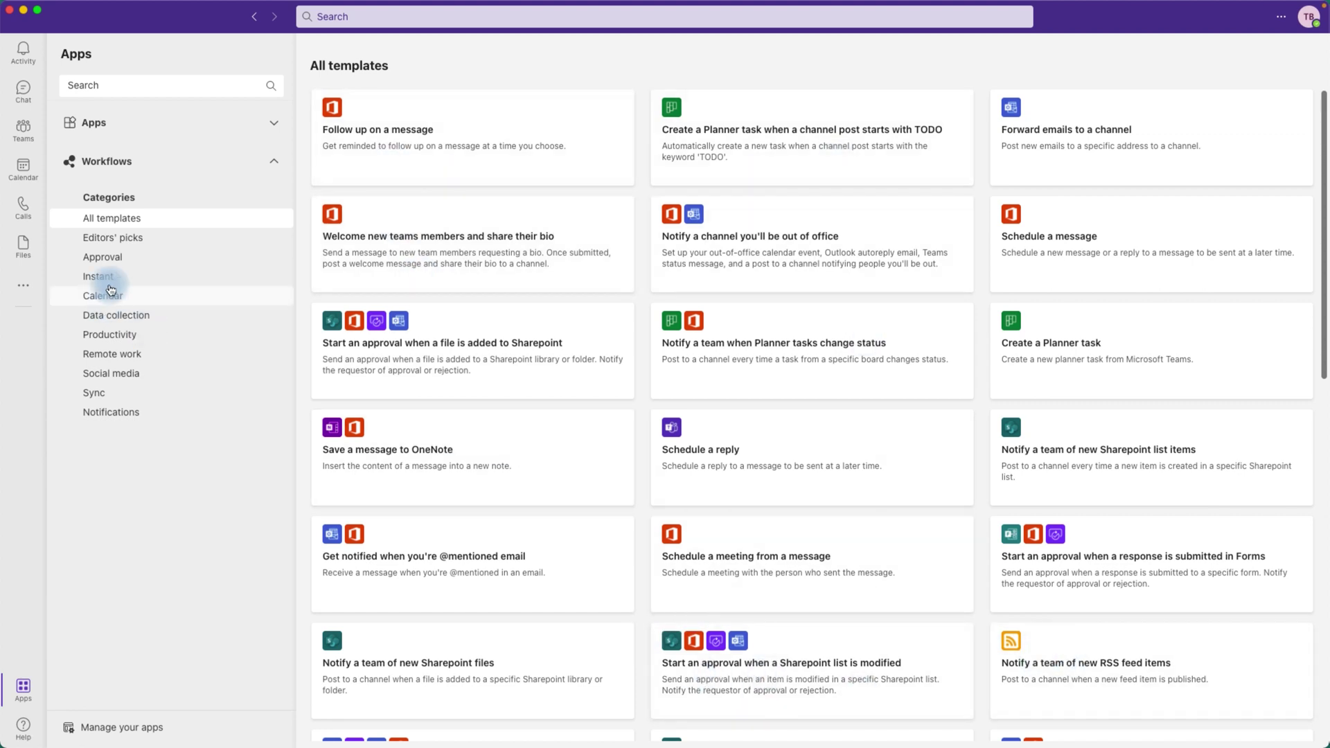
{"action": "left_click", "coordinate": [105, 261]}
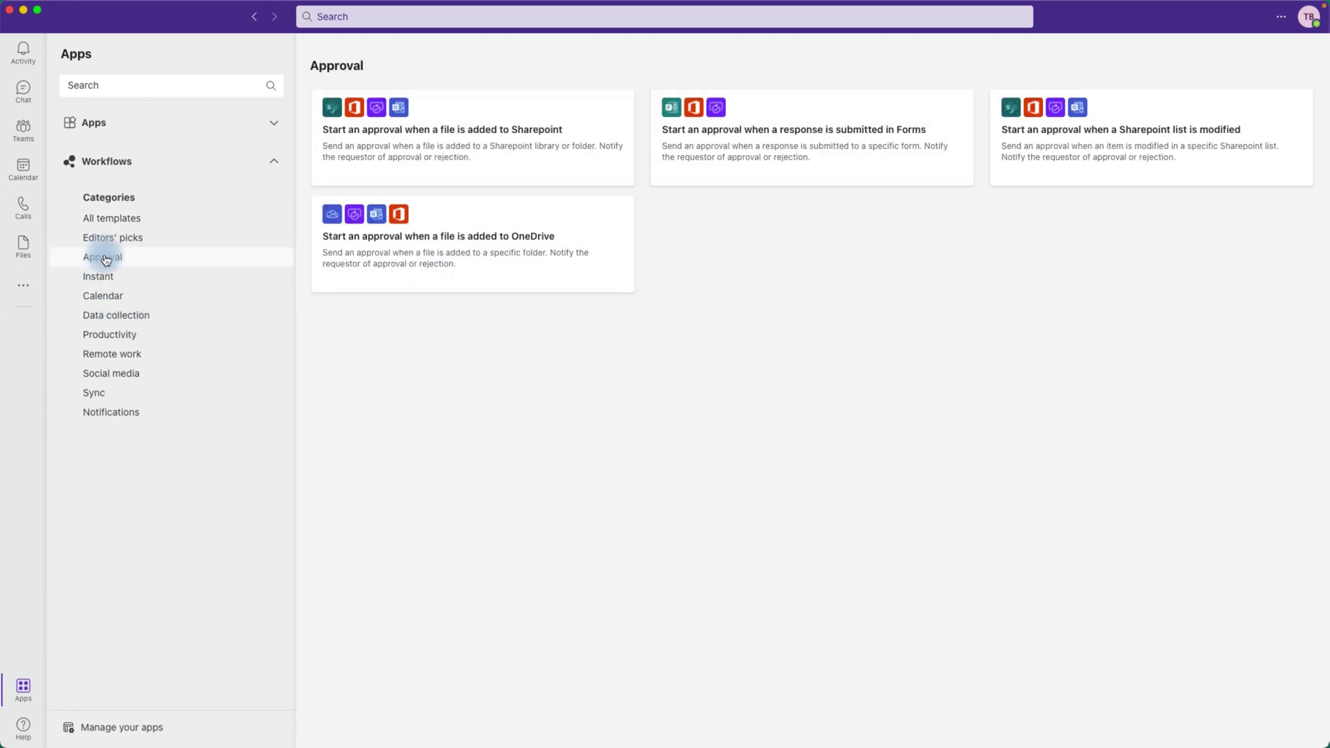
{"action": "left_click", "coordinate": [113, 302]}
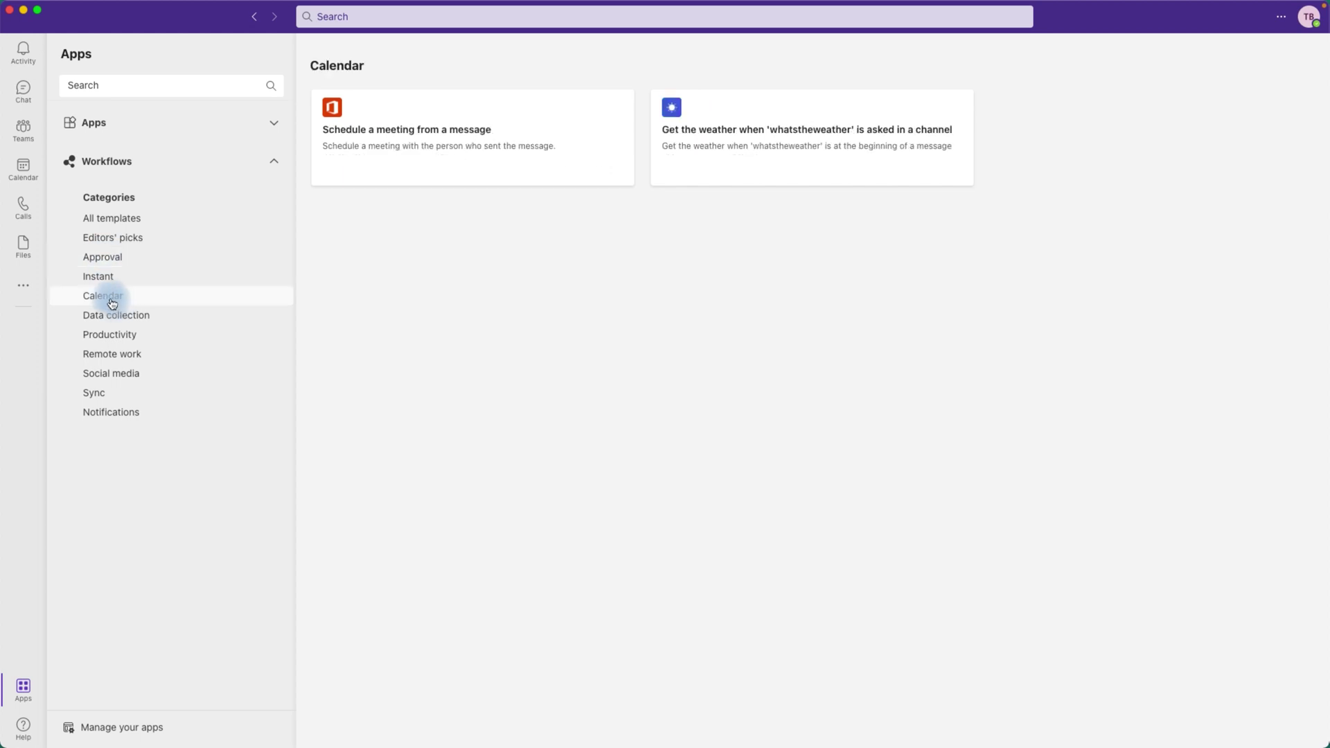
{"action": "left_click", "coordinate": [106, 239]}
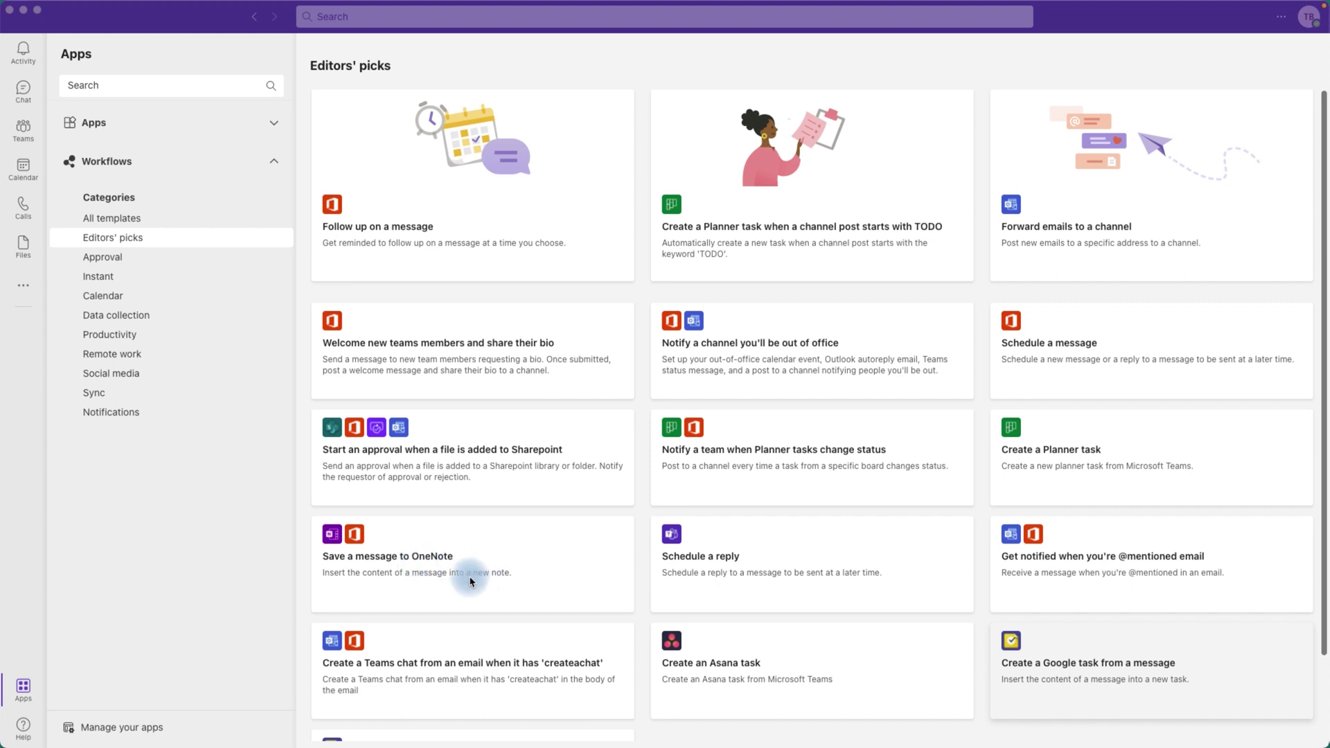
{"action": "left_click", "coordinate": [408, 556]}
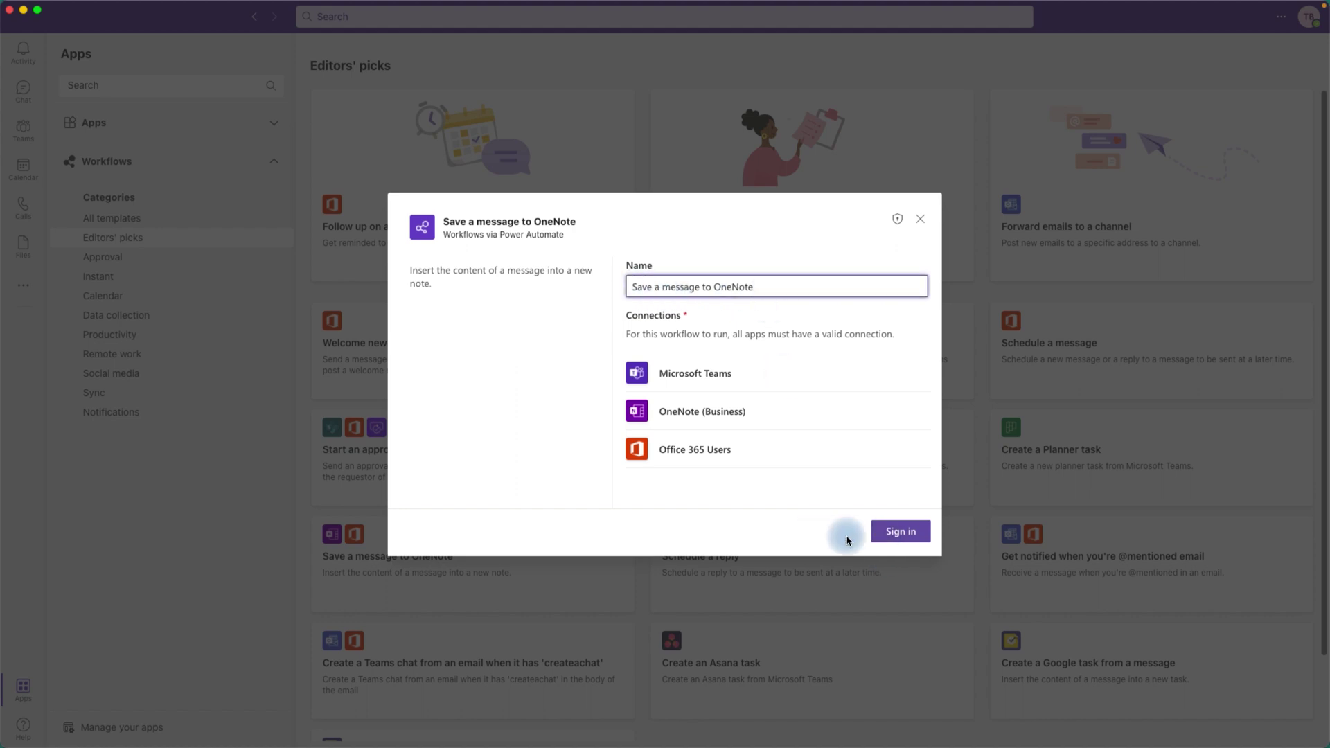
Step: Sign in, target the Quick Notes notebook's To Do section, add the workflow and dismiss the confirmation
{"action": "left_click", "coordinate": [899, 532]}
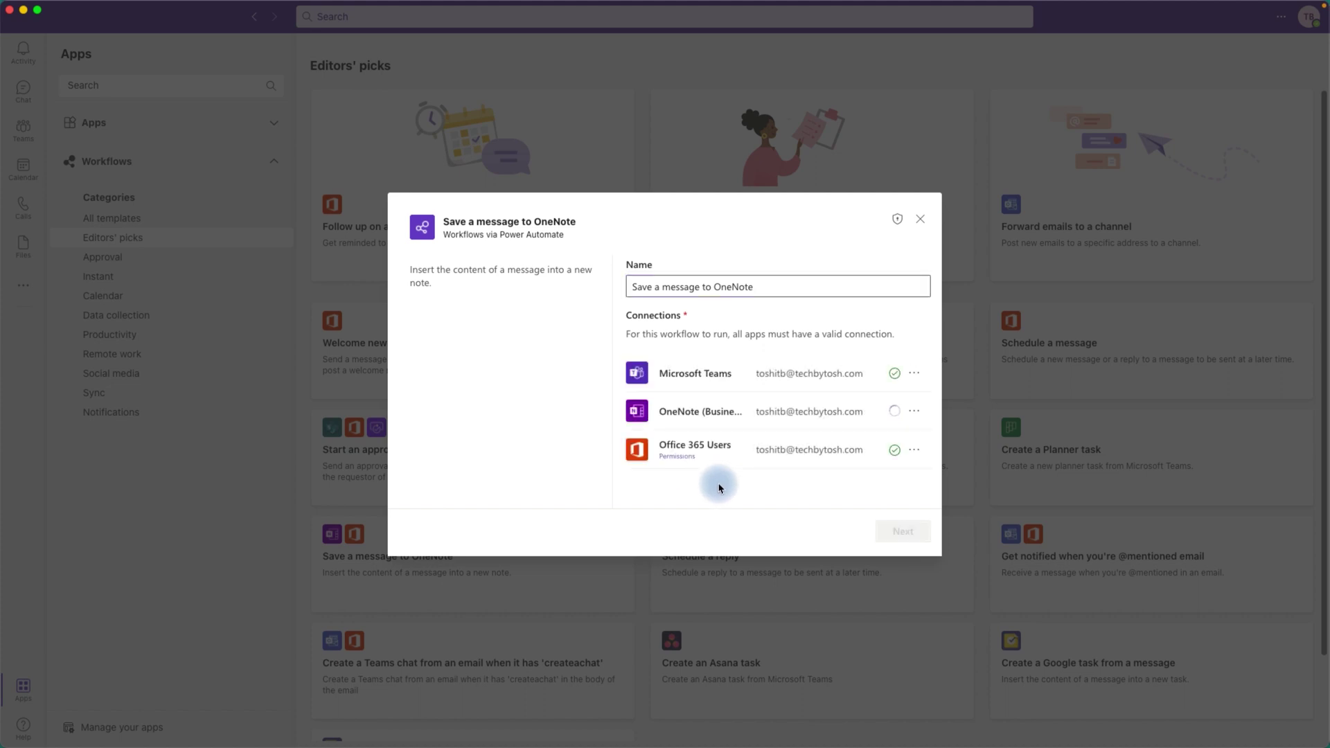
{"action": "left_click", "coordinate": [899, 532]}
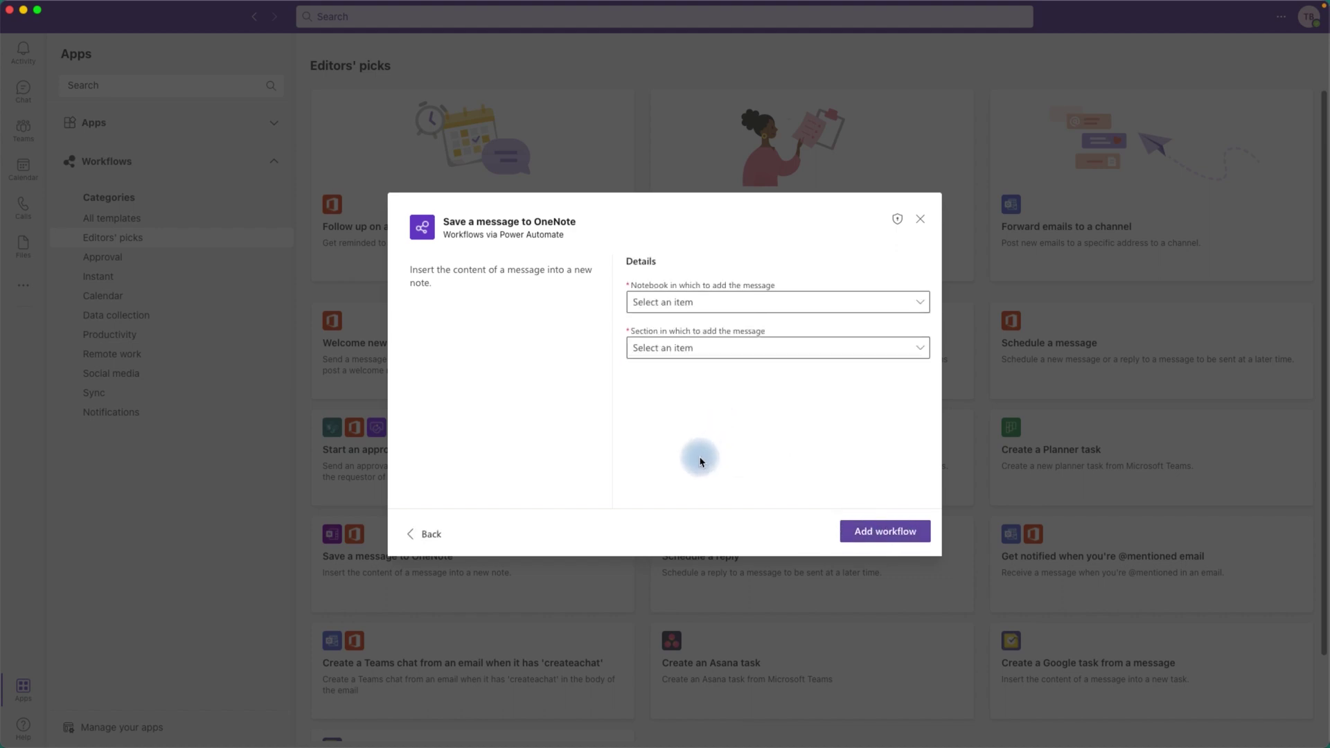
{"action": "left_click", "coordinate": [707, 308]}
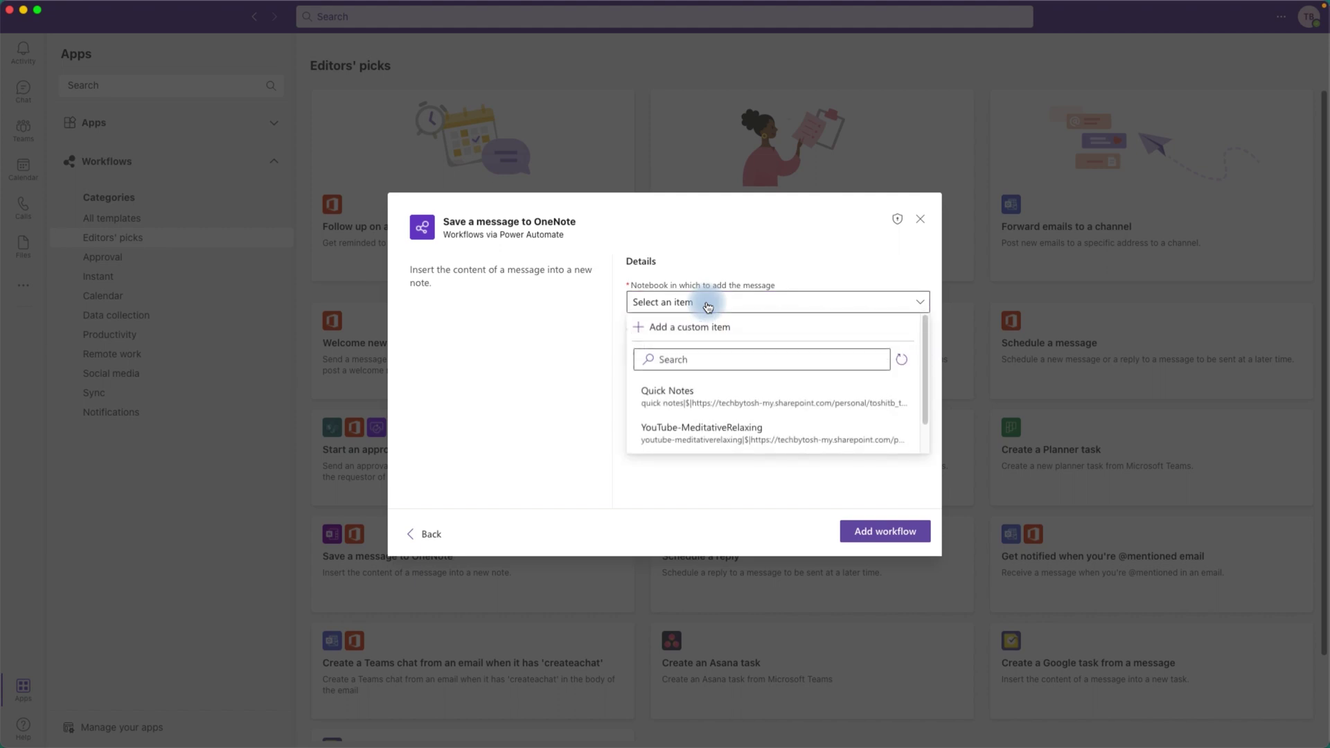
{"action": "left_click", "coordinate": [683, 398]}
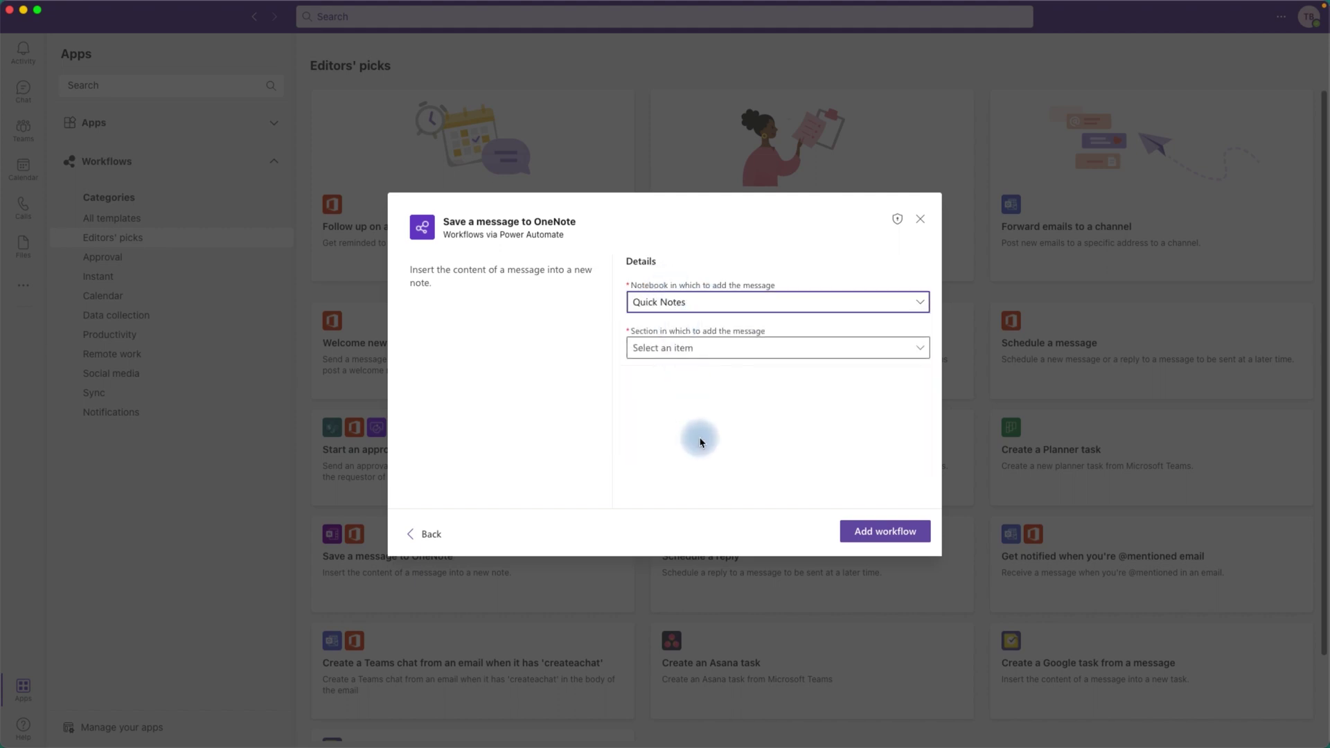
{"action": "left_click", "coordinate": [701, 348]}
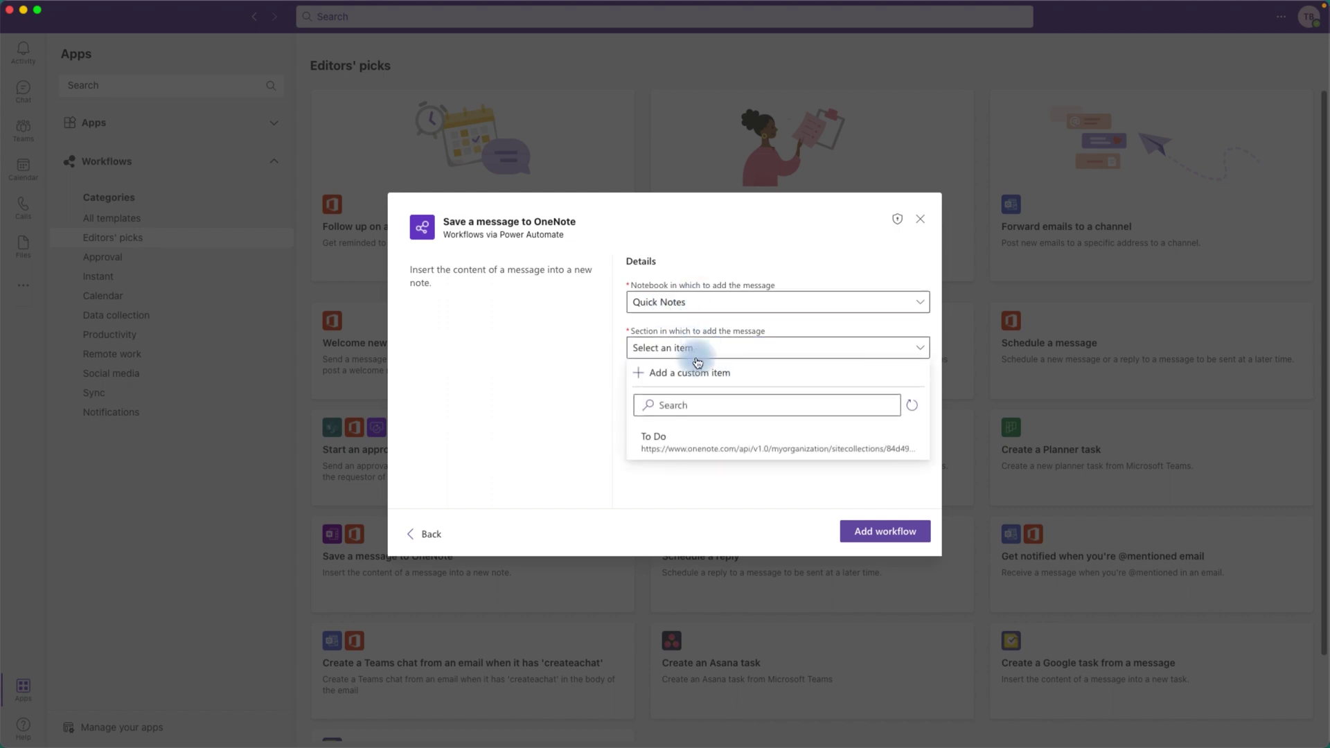
{"action": "left_click", "coordinate": [686, 448]}
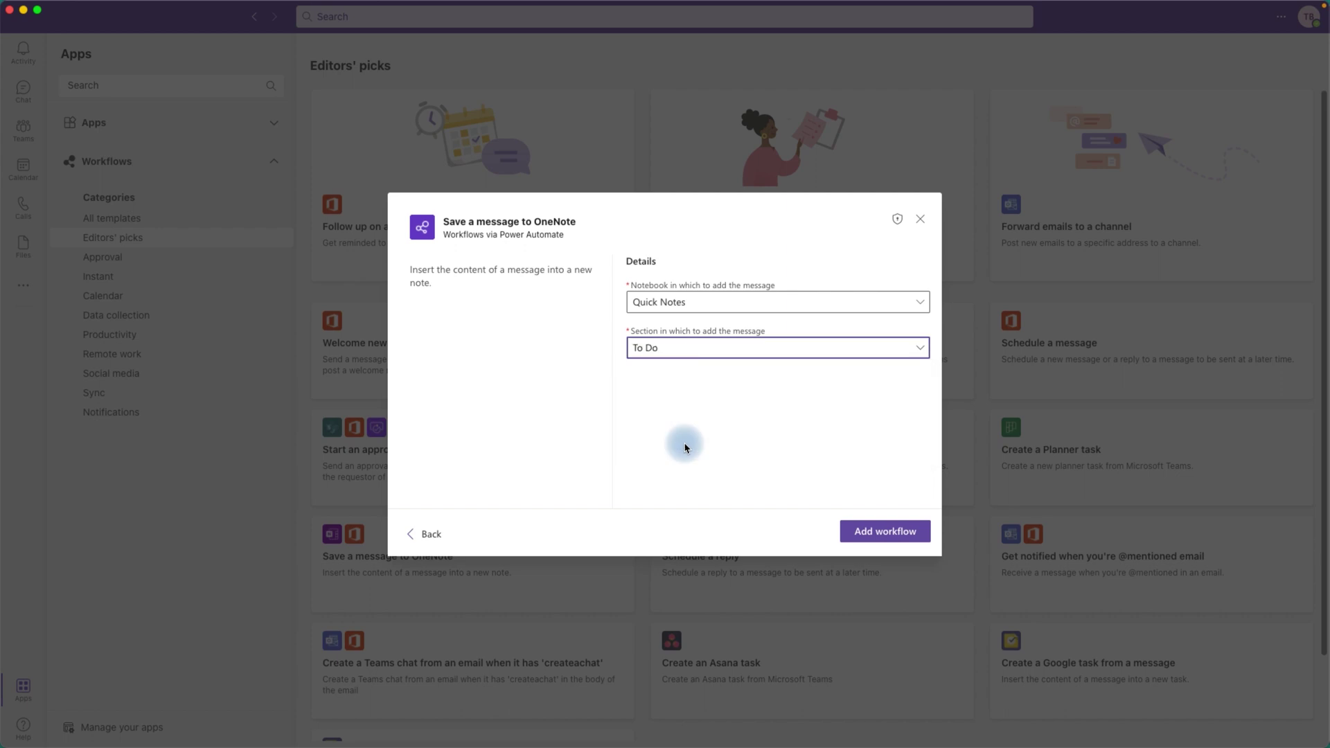
{"action": "left_click", "coordinate": [877, 536]}
{"action": "left_click", "coordinate": [735, 434]}
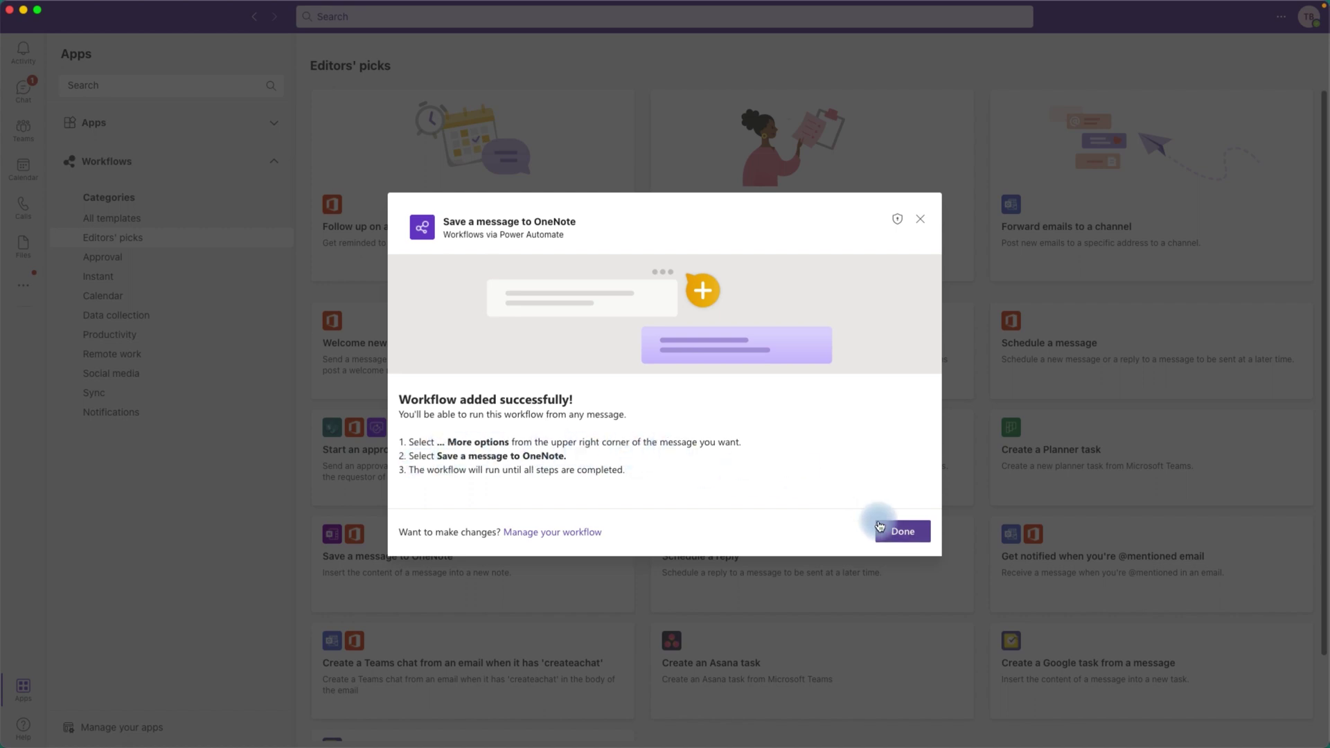
{"action": "left_click", "coordinate": [899, 532]}
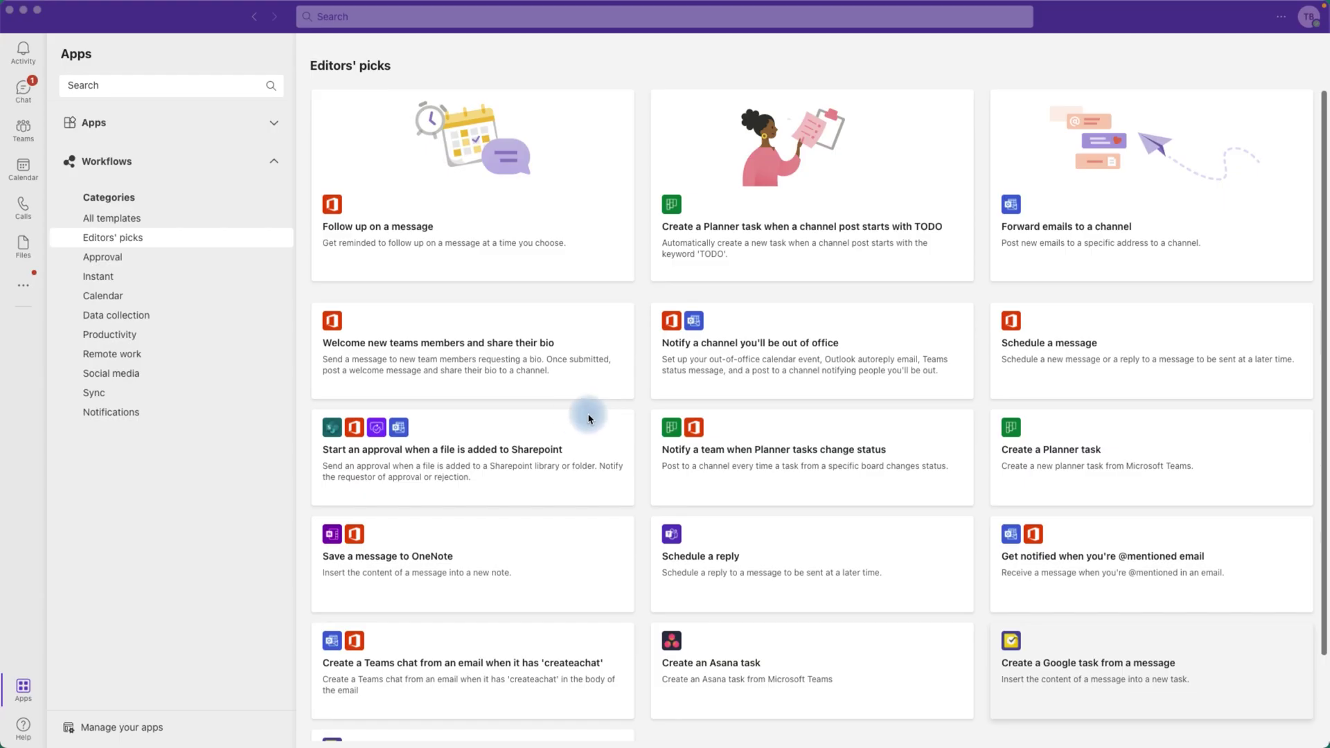
Step: Switch to Teams and open the Project Team General channel posts
{"action": "left_click", "coordinate": [28, 136]}
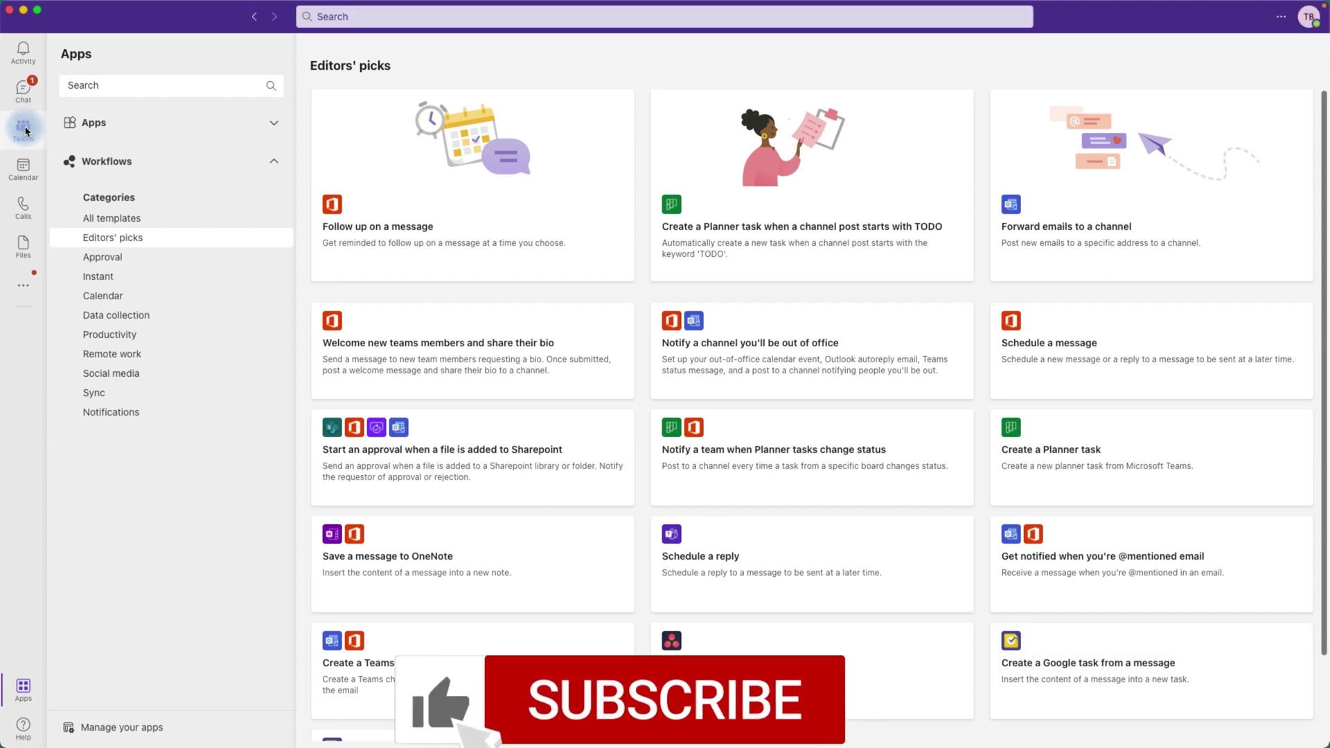
{"action": "left_click", "coordinate": [26, 133]}
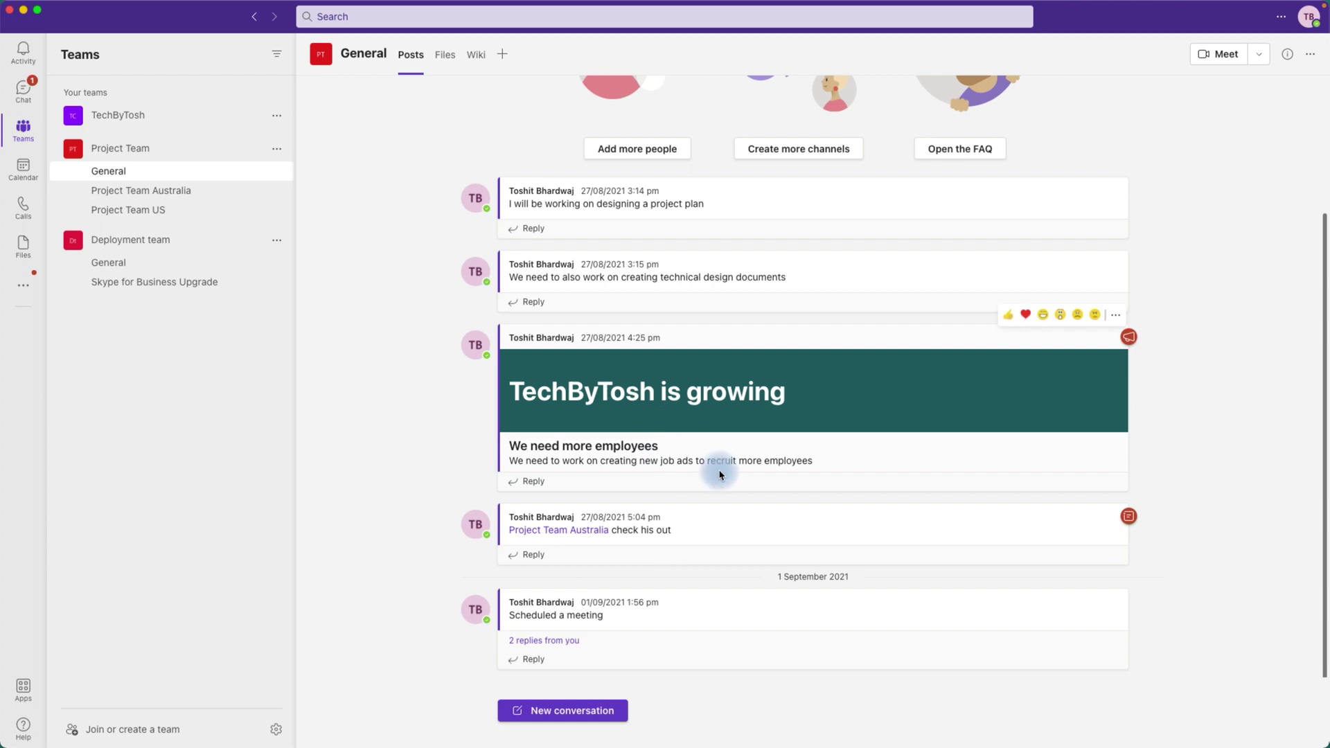
Step: Show More options > More actions for the 'TechByTosh is growing' post
{"action": "left_click", "coordinate": [1116, 317]}
{"action": "left_click", "coordinate": [1091, 574]}
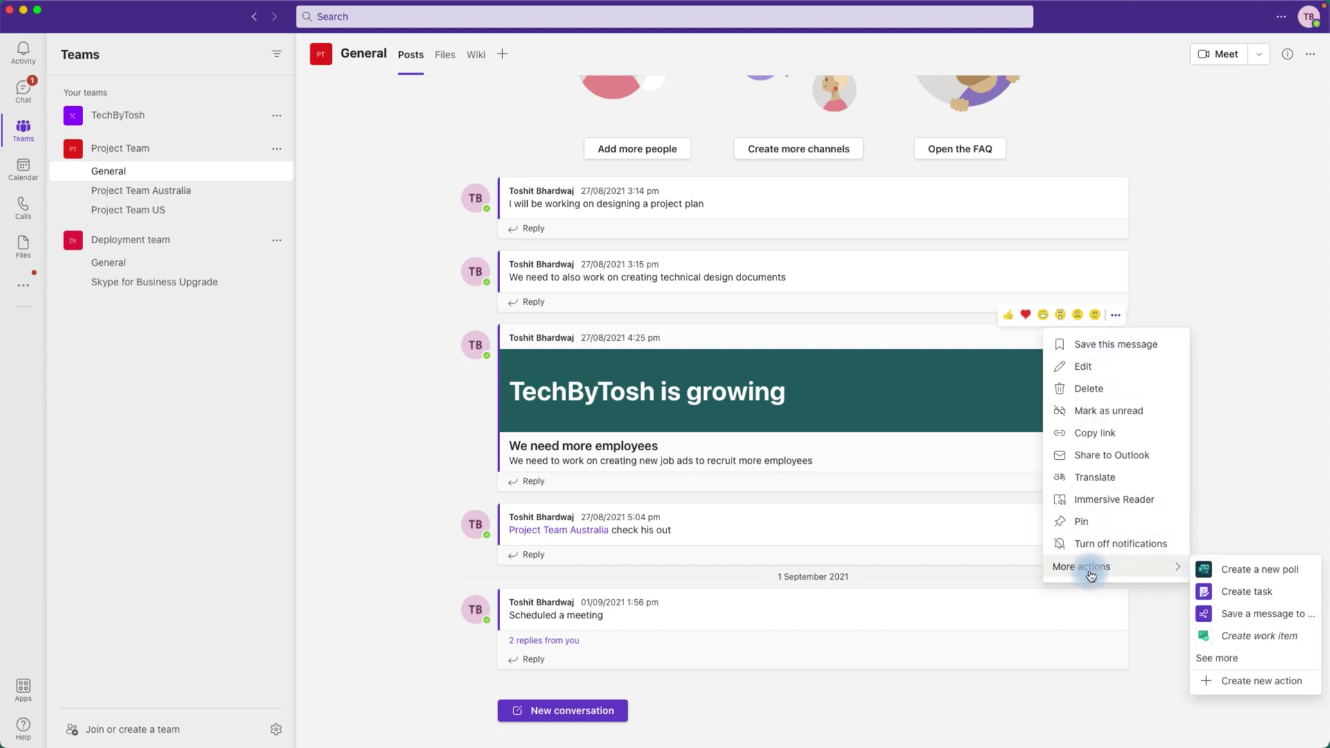
Step: Save the 'TechByTosh is growing' post to OneNote with the note 'This are my additional notes'
{"action": "left_click", "coordinate": [1252, 617]}
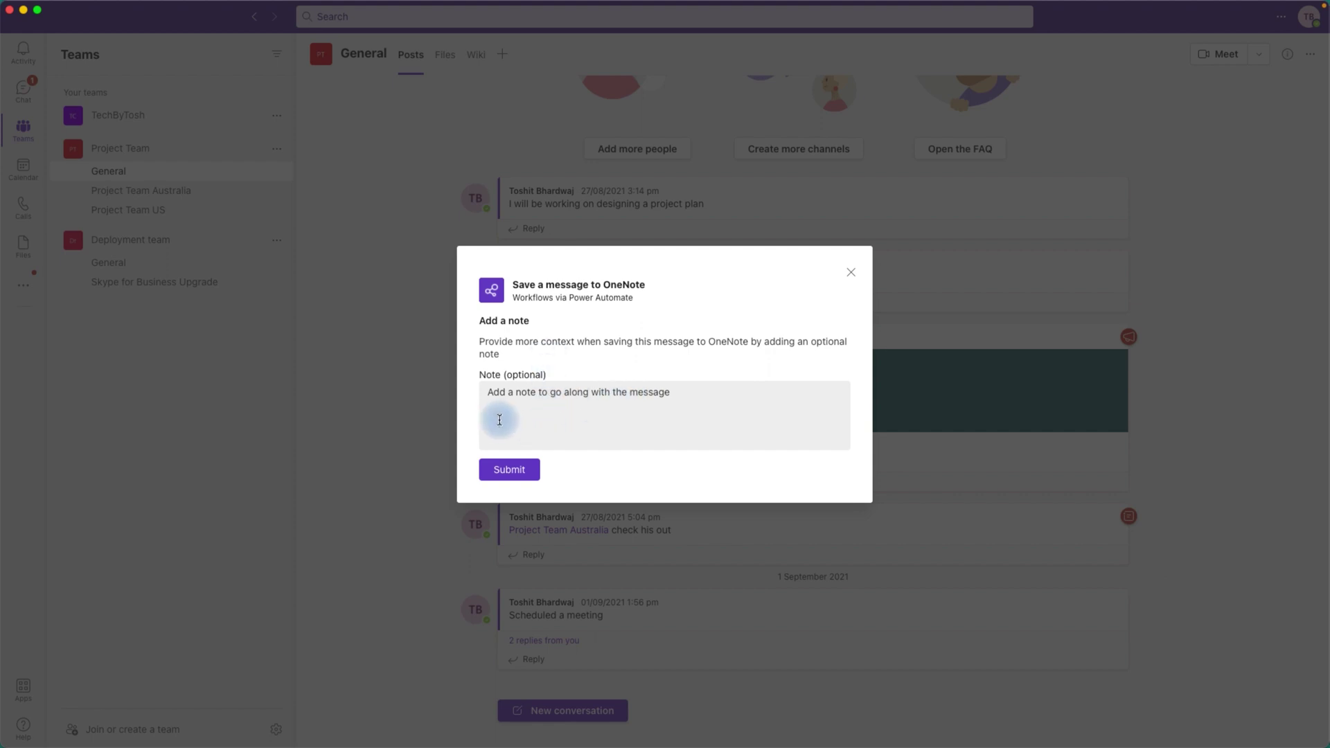
{"action": "left_click", "coordinate": [498, 412]}
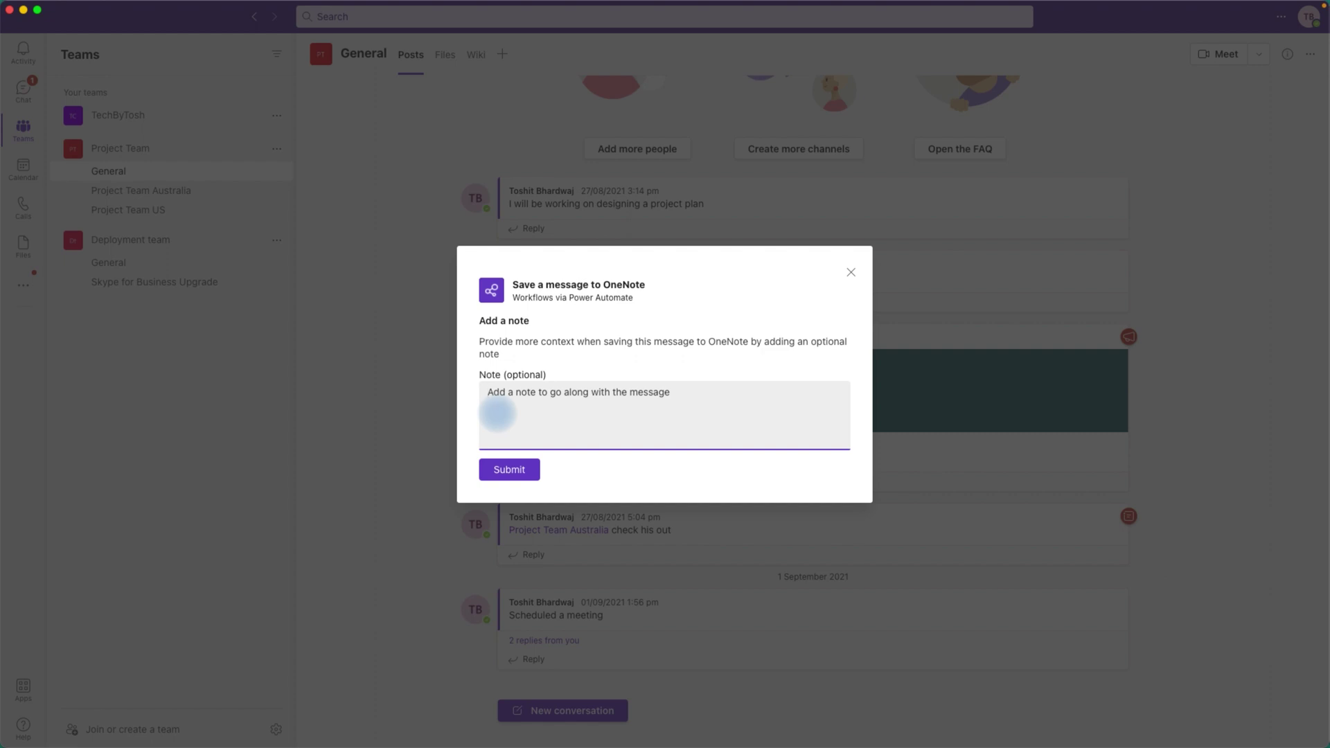
{"action": "type", "text": "This are my ad"}
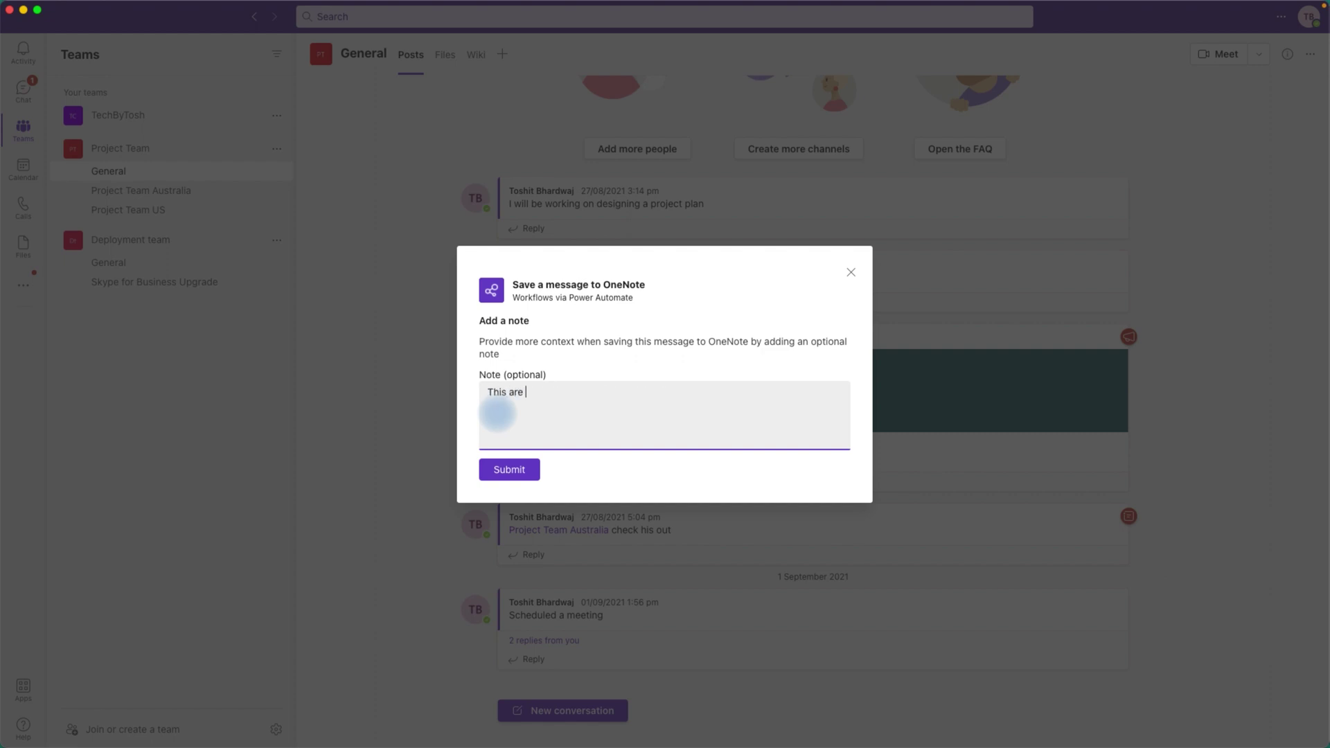
{"action": "type", "text": "ditional notes"}
{"action": "left_click", "coordinate": [501, 474]}
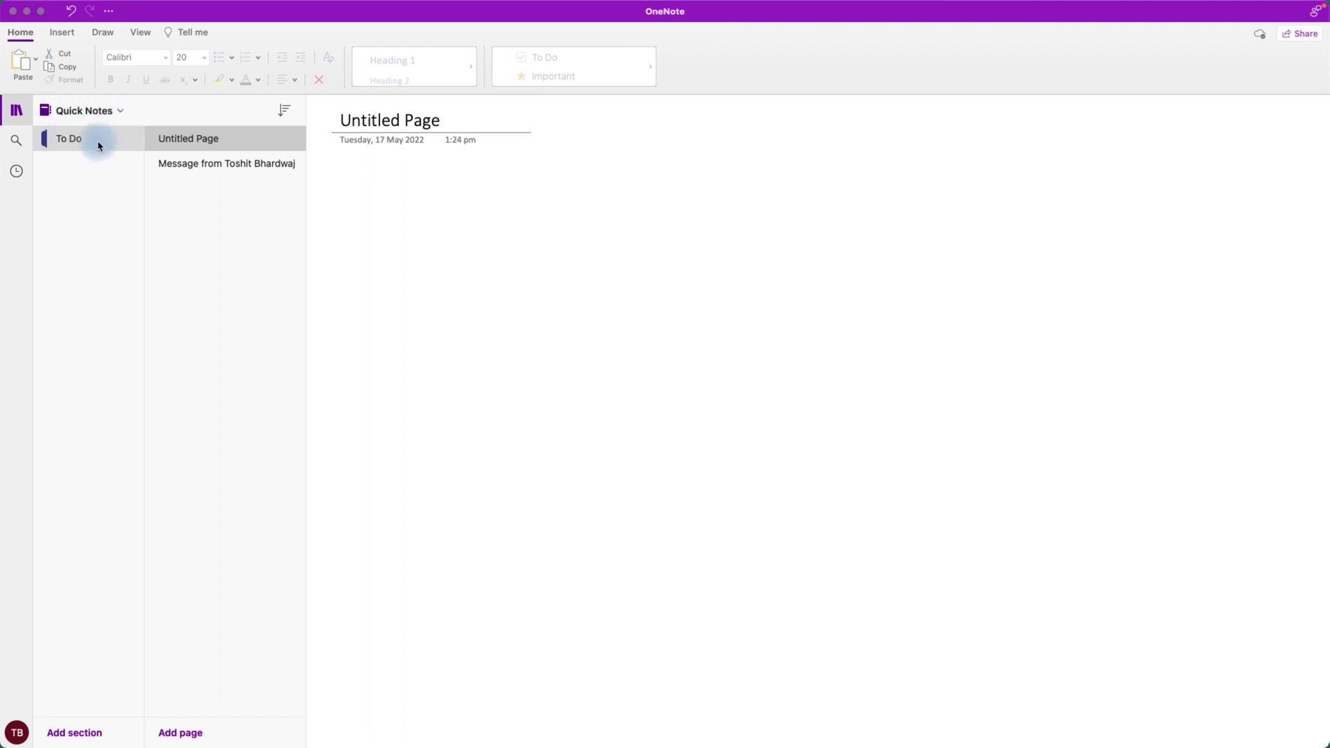
Step: In OneNote, open the saved message page in Quick Notes > To Do and review its note
{"action": "left_click", "coordinate": [178, 168]}
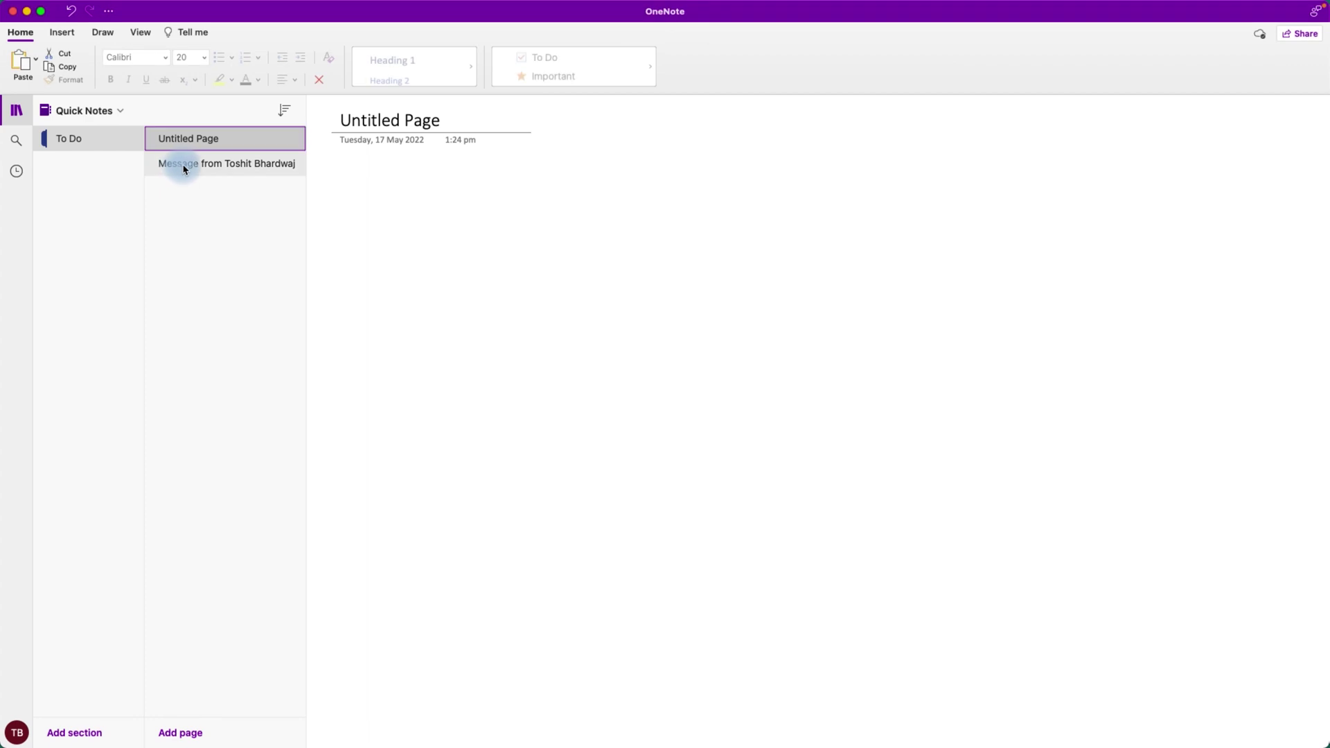
{"action": "left_click", "coordinate": [193, 166]}
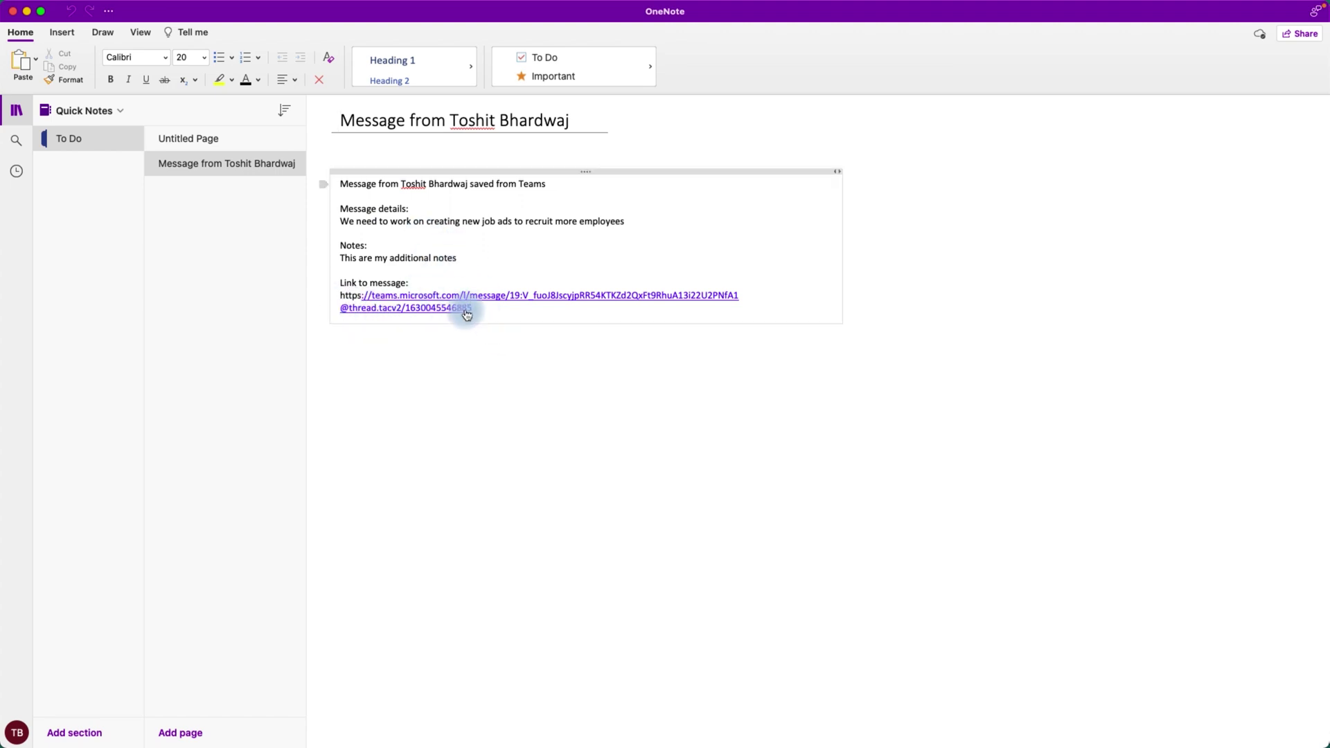
{"action": "left_click", "coordinate": [342, 259]}
{"action": "left_click_drag", "start_coordinate": [460, 258], "coordinate": [342, 254]}
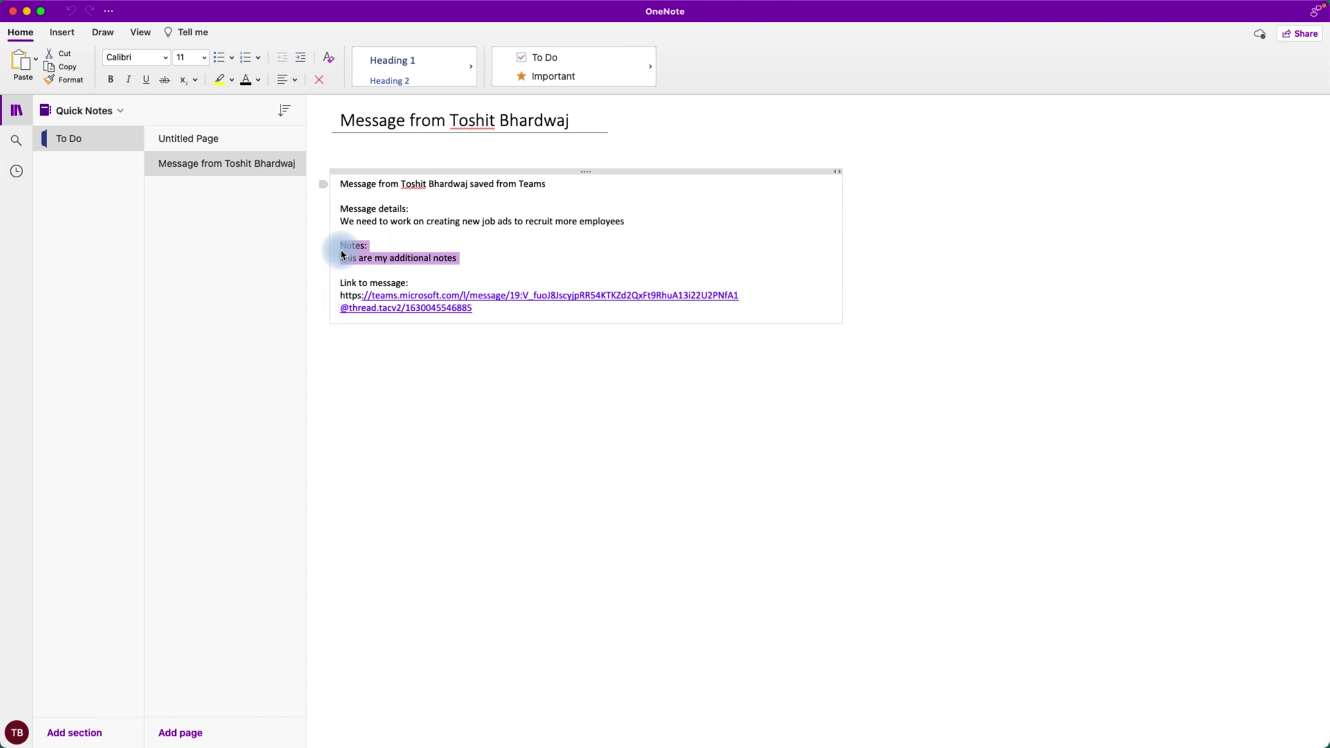
{"action": "left_click", "coordinate": [475, 265]}
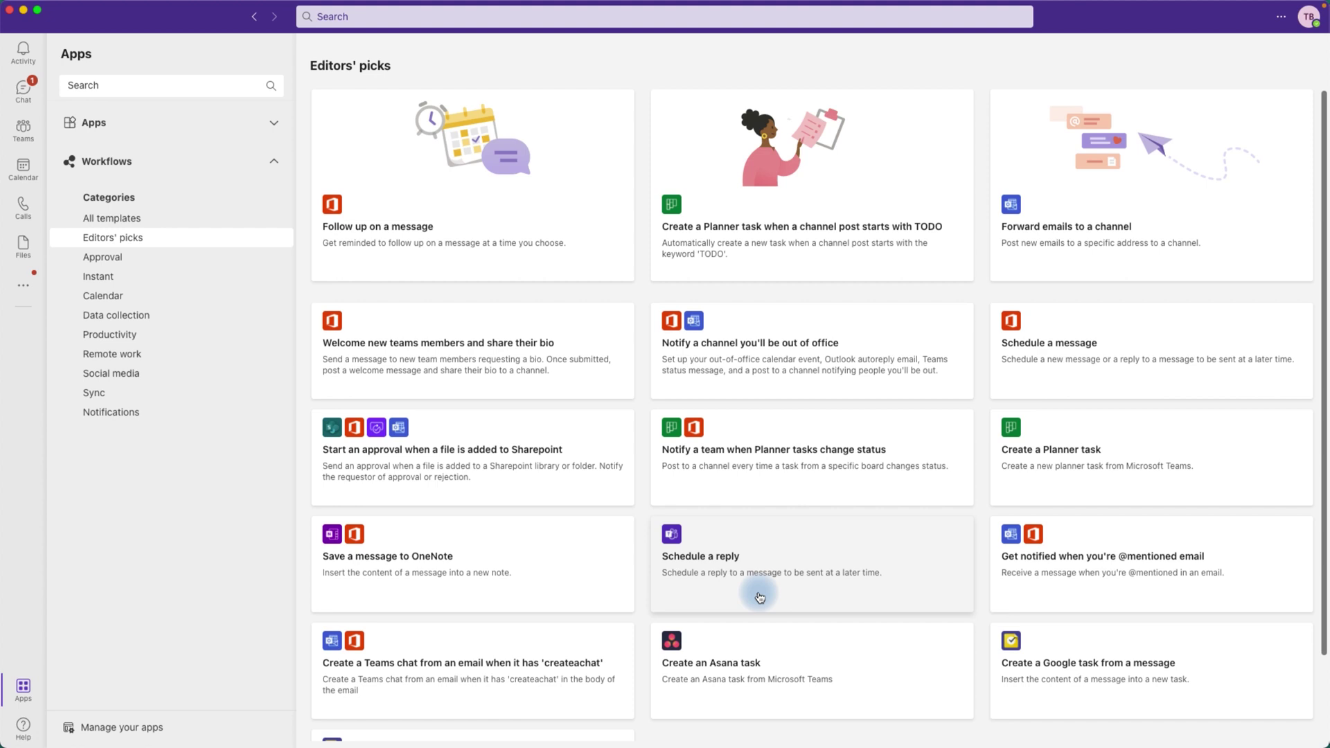
Step: Open the Schedule a reply template, sign in to Teams, add it and close the confirmation
{"action": "left_click", "coordinate": [724, 564]}
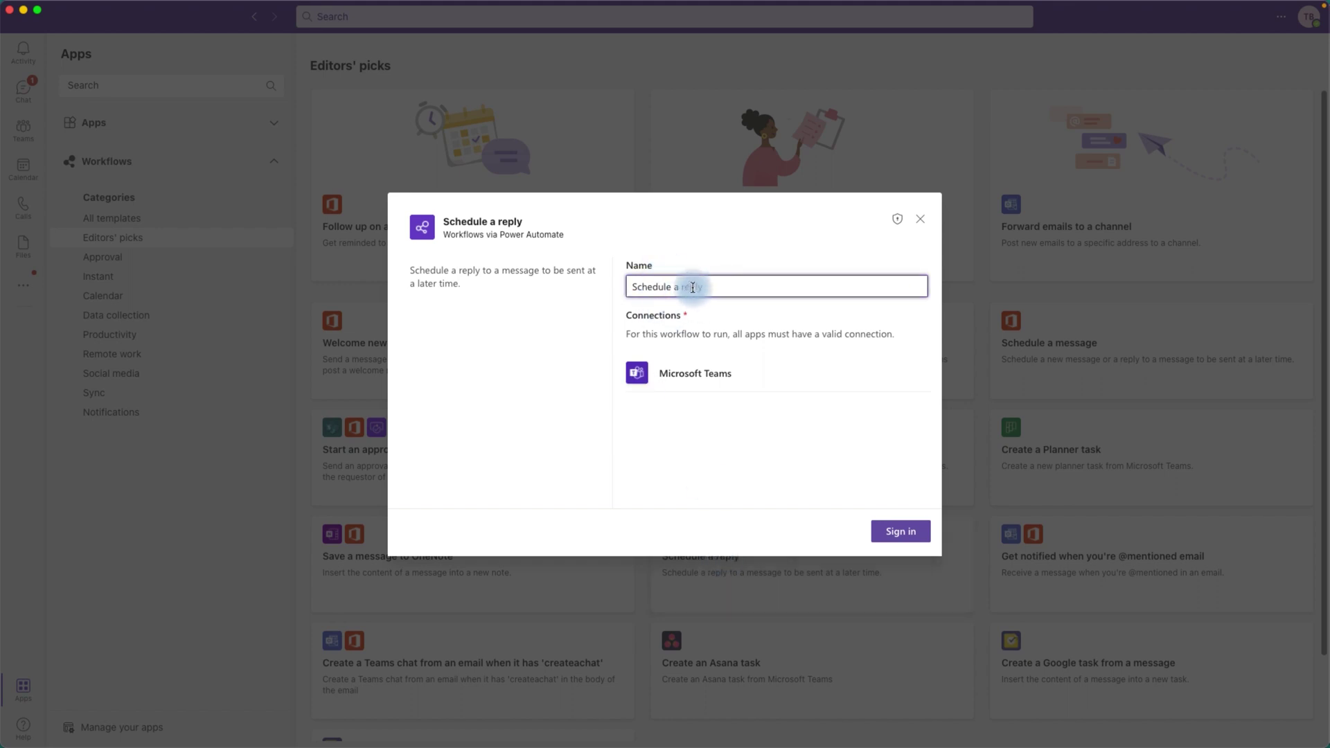
{"action": "left_click", "coordinate": [904, 532]}
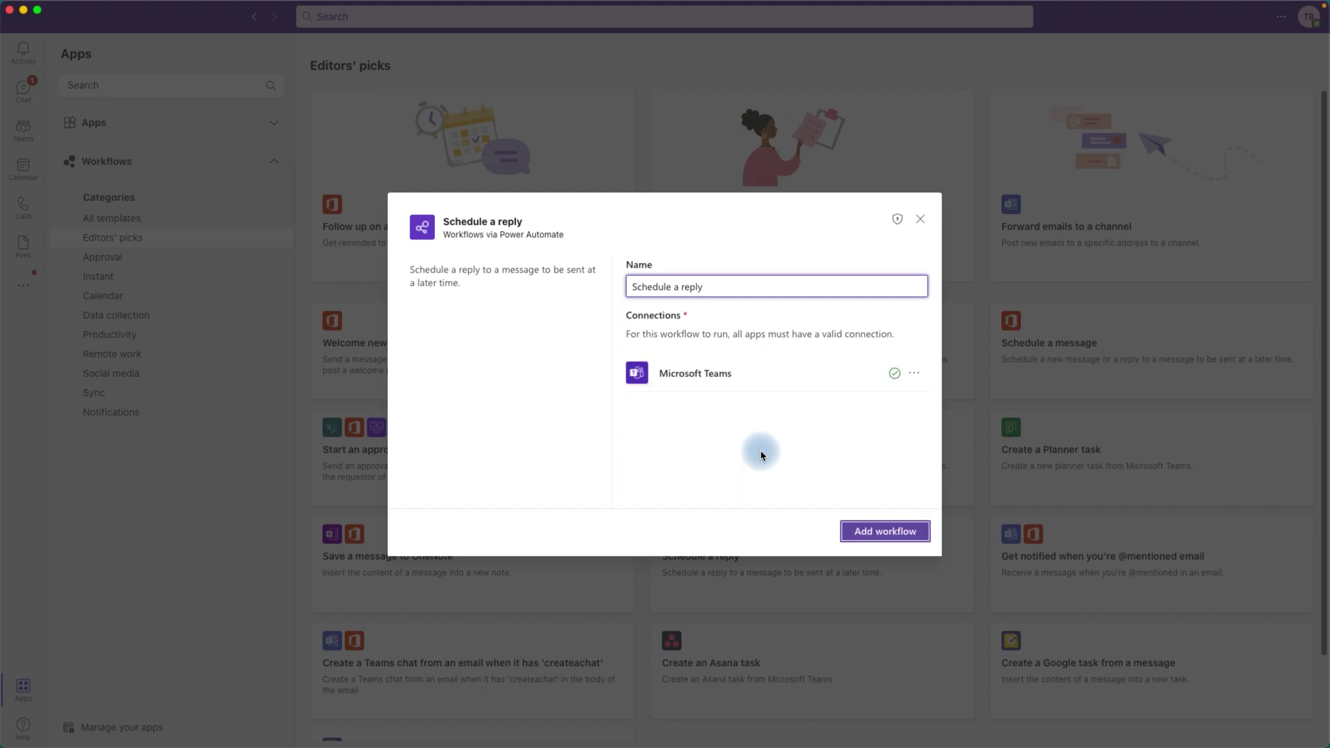
{"action": "left_click", "coordinate": [876, 531]}
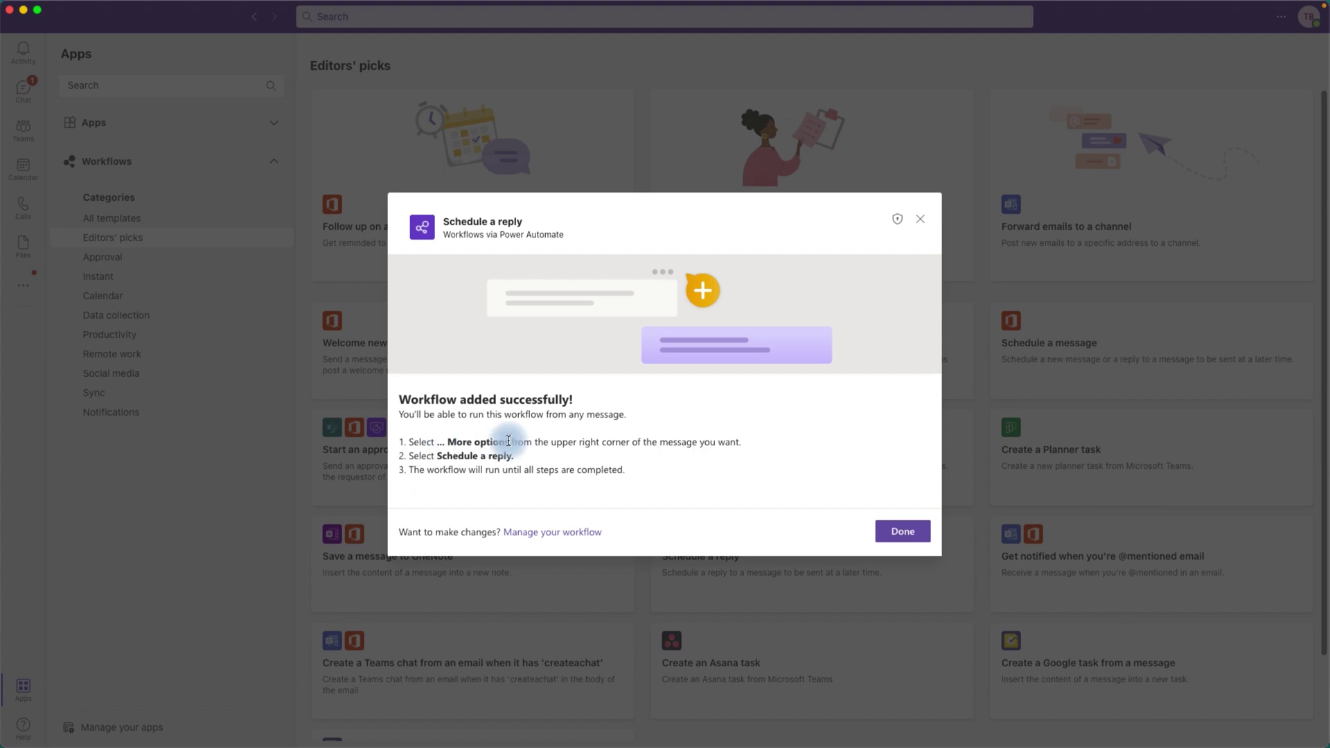
{"action": "left_click", "coordinate": [902, 533]}
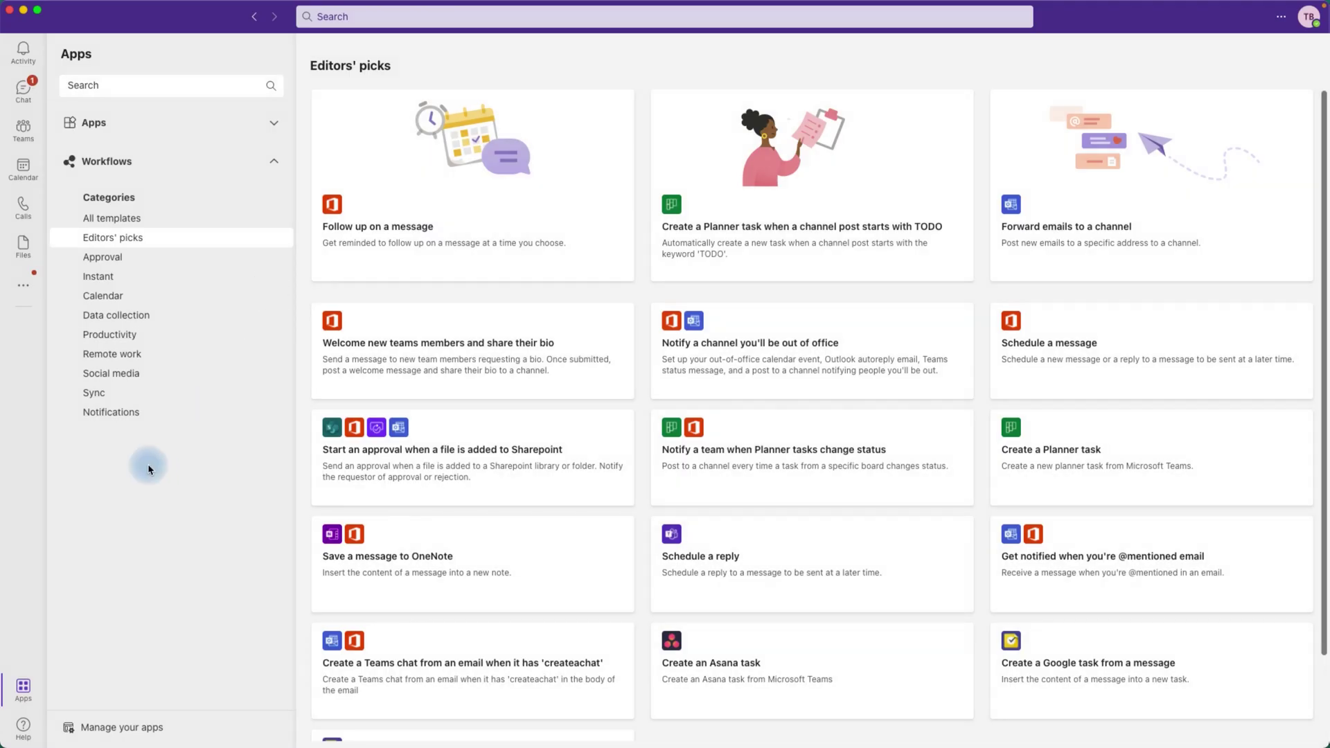
Step: In Chat, run Schedule a reply from More actions on 'We need to work on a project plan'
{"action": "left_click", "coordinate": [26, 89]}
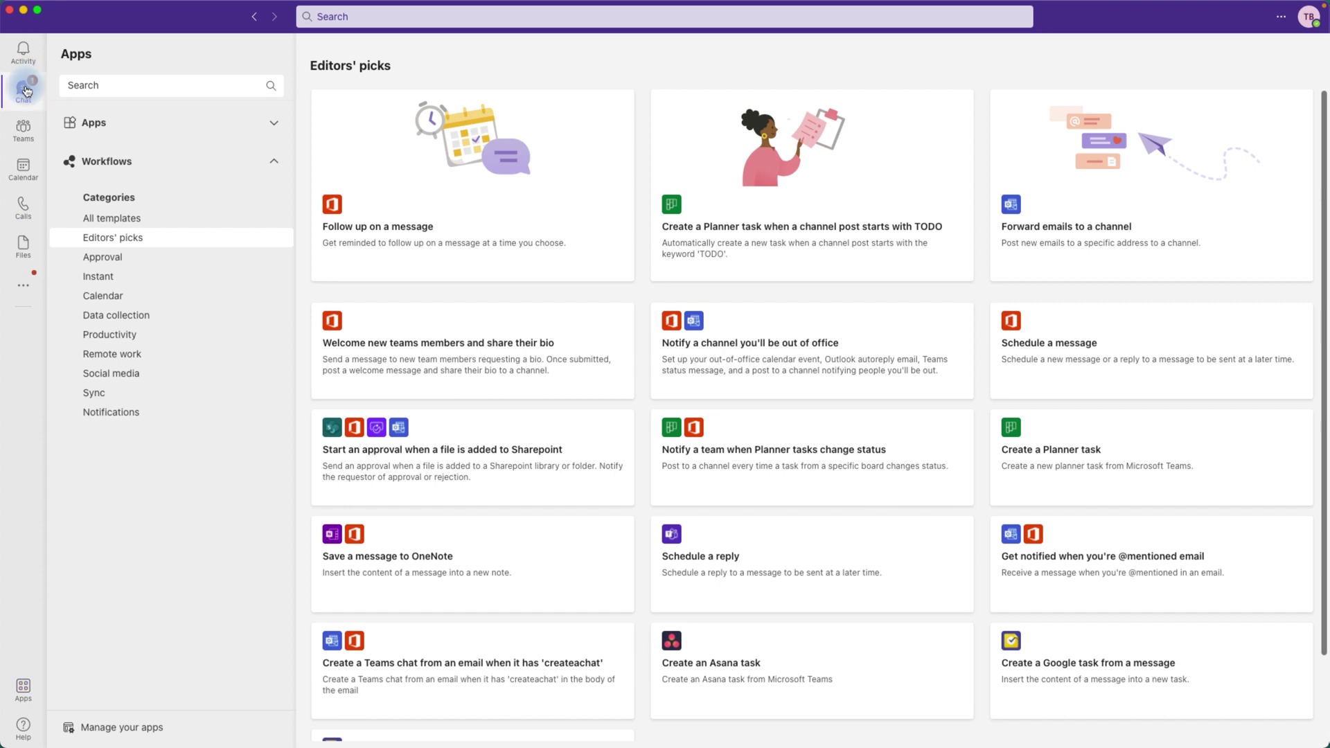
{"action": "left_click", "coordinate": [120, 153]}
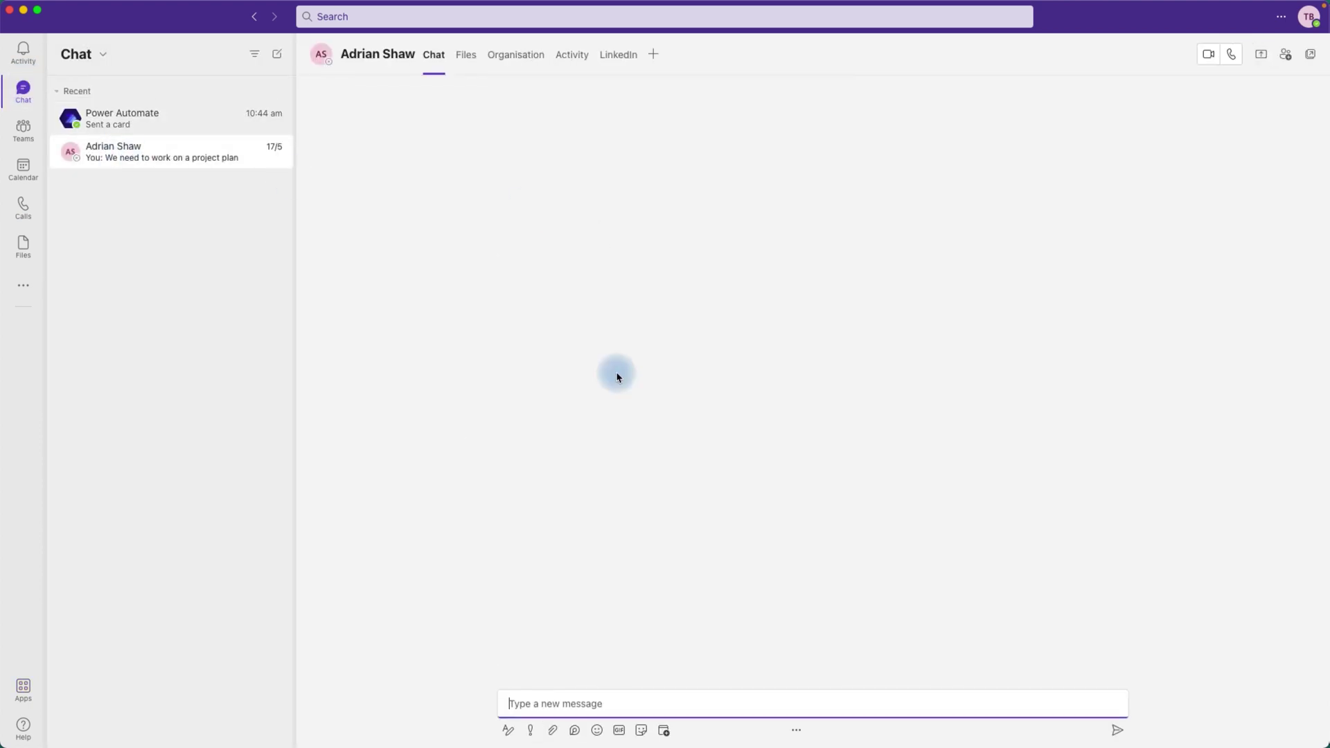
{"action": "mouse_move", "coordinate": [1089, 119]}
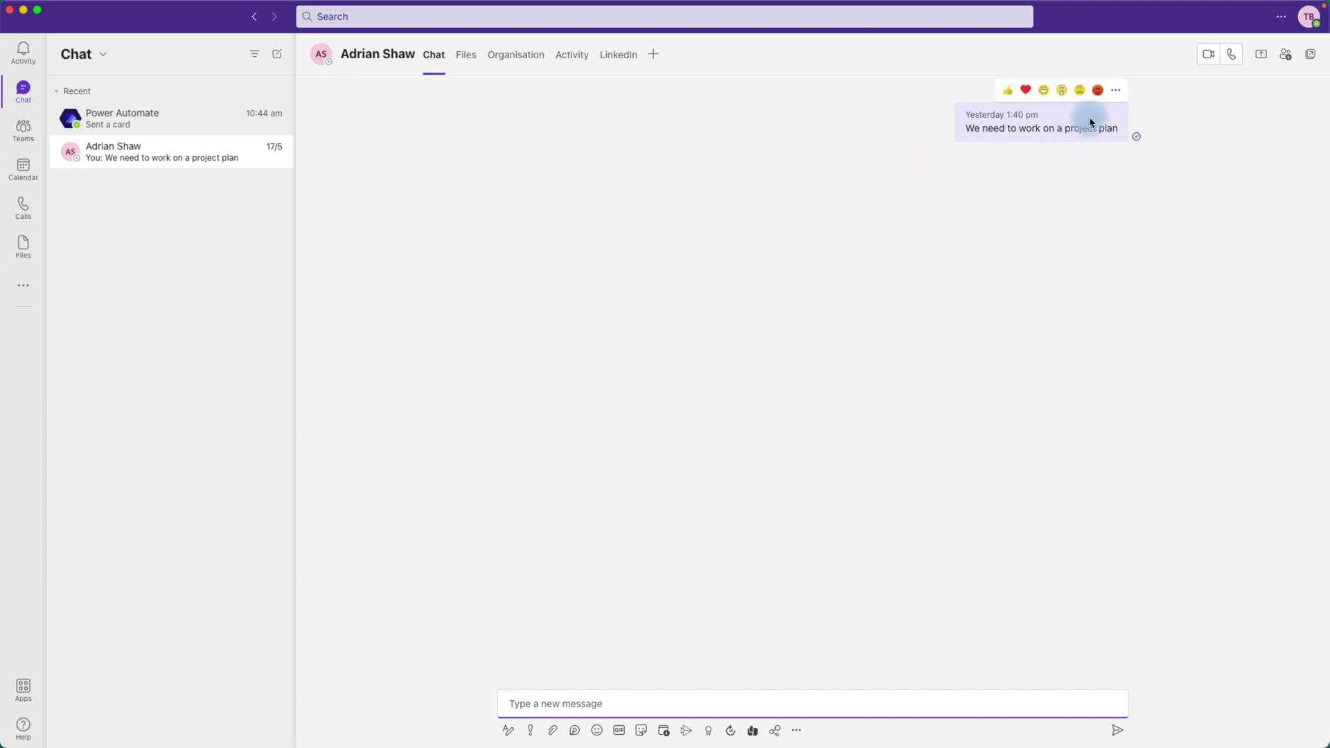
{"action": "left_click", "coordinate": [1117, 92]}
{"action": "left_click", "coordinate": [1133, 327]}
{"action": "left_click", "coordinate": [1131, 329]}
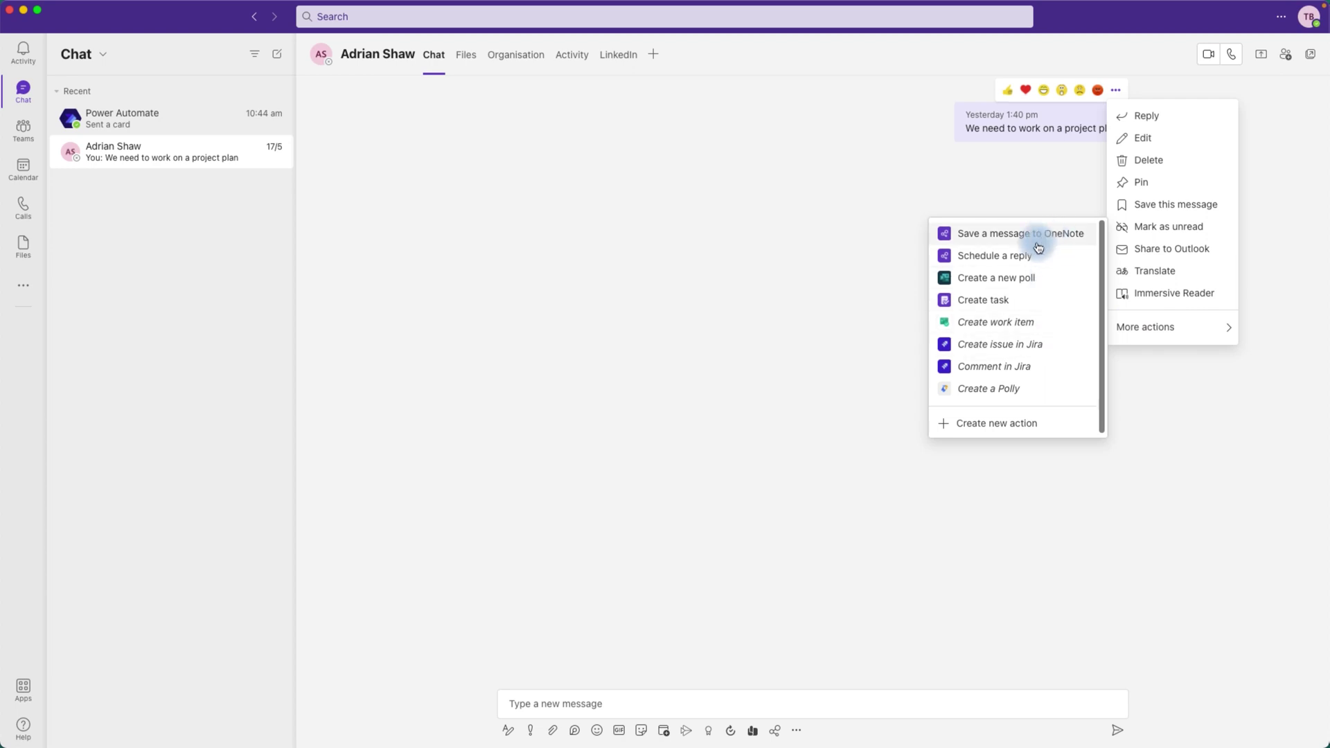
{"action": "left_click", "coordinate": [1004, 261]}
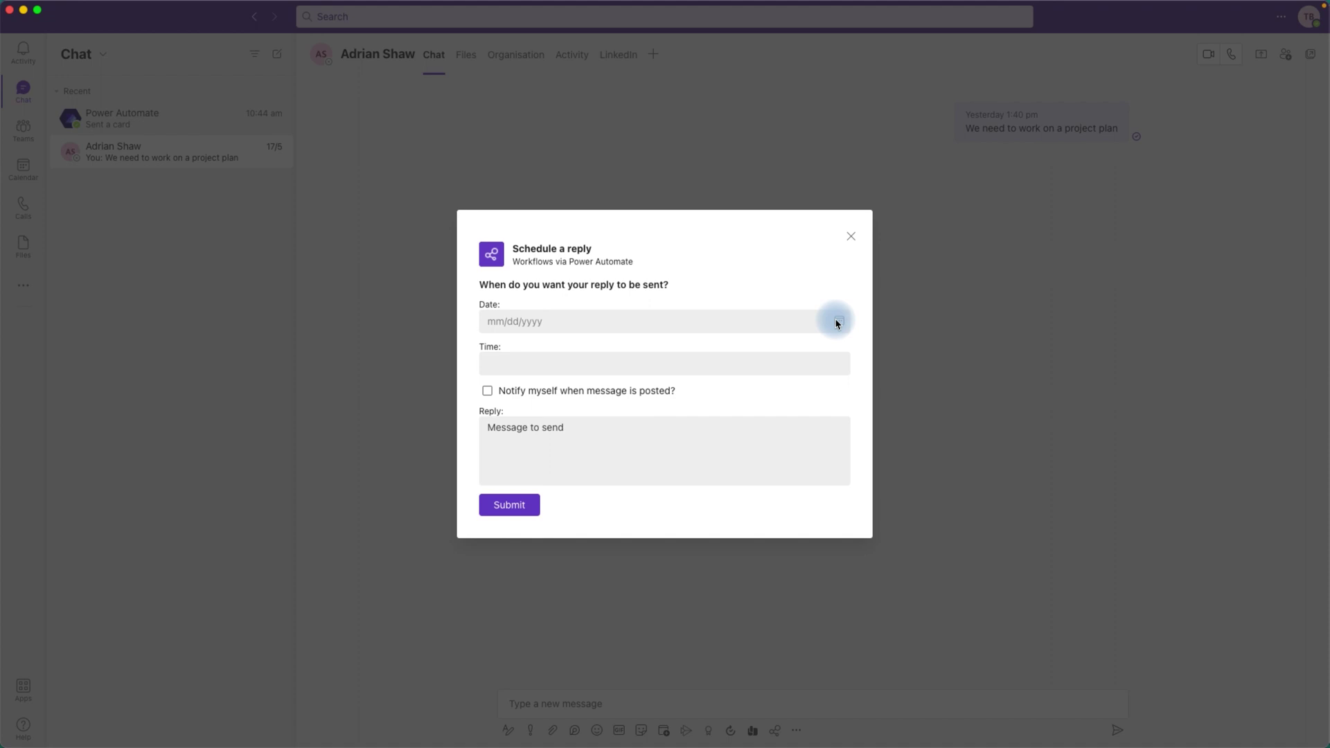
Step: Schedule the reply for 19 May 2022 at 3:30 am
{"action": "left_click", "coordinate": [549, 321]}
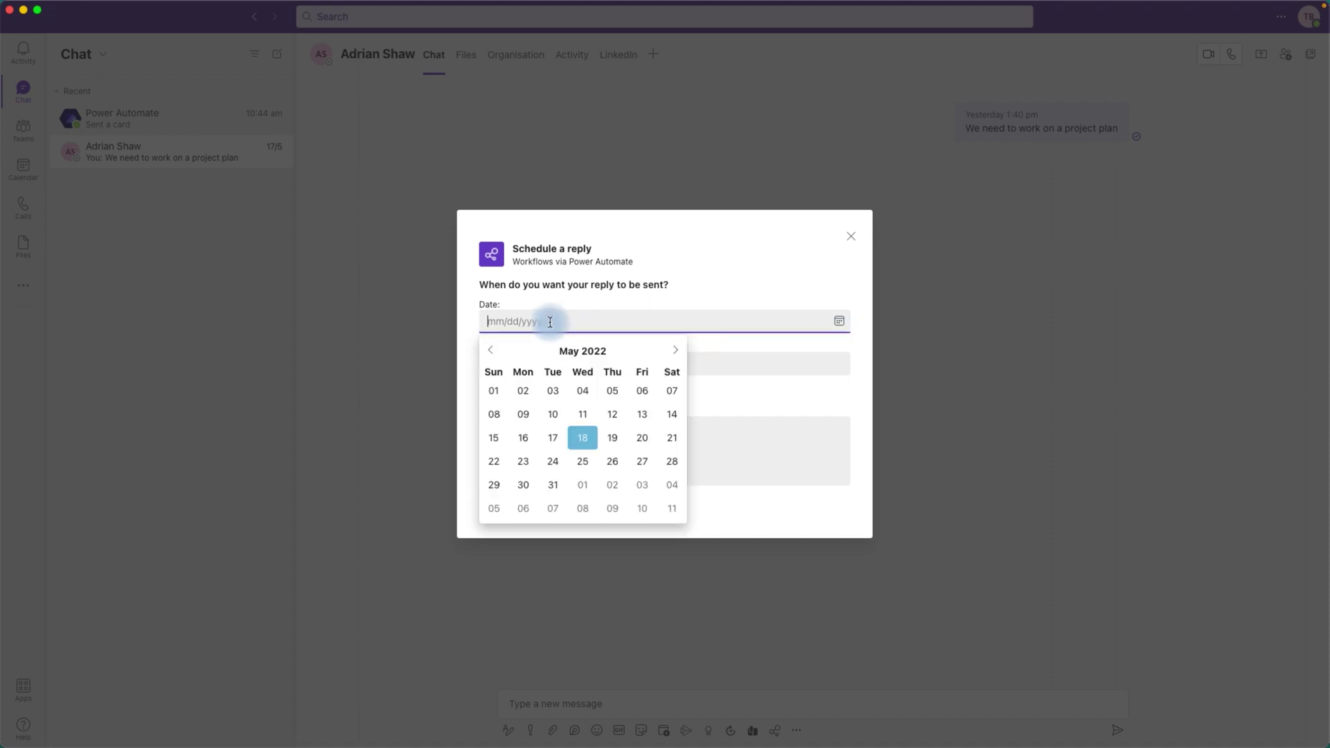
{"action": "left_click", "coordinate": [613, 439]}
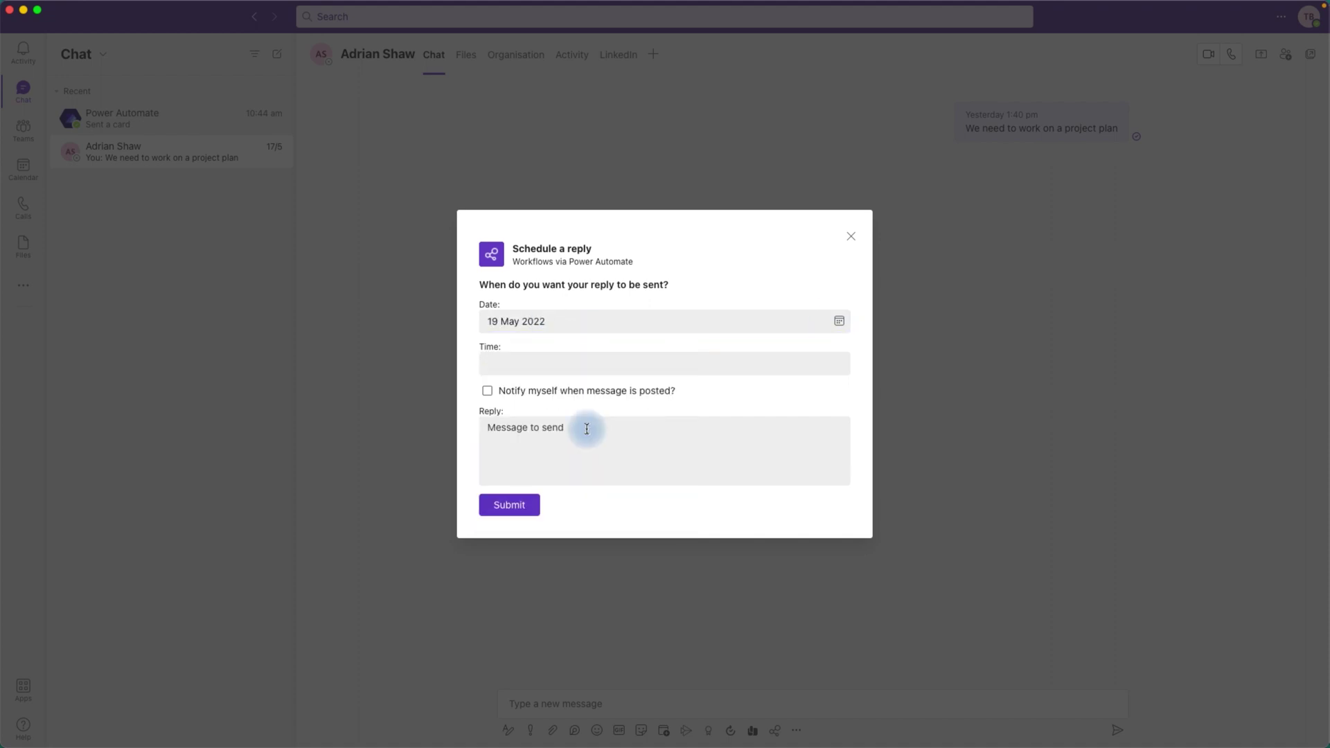
{"action": "left_click", "coordinate": [514, 364]}
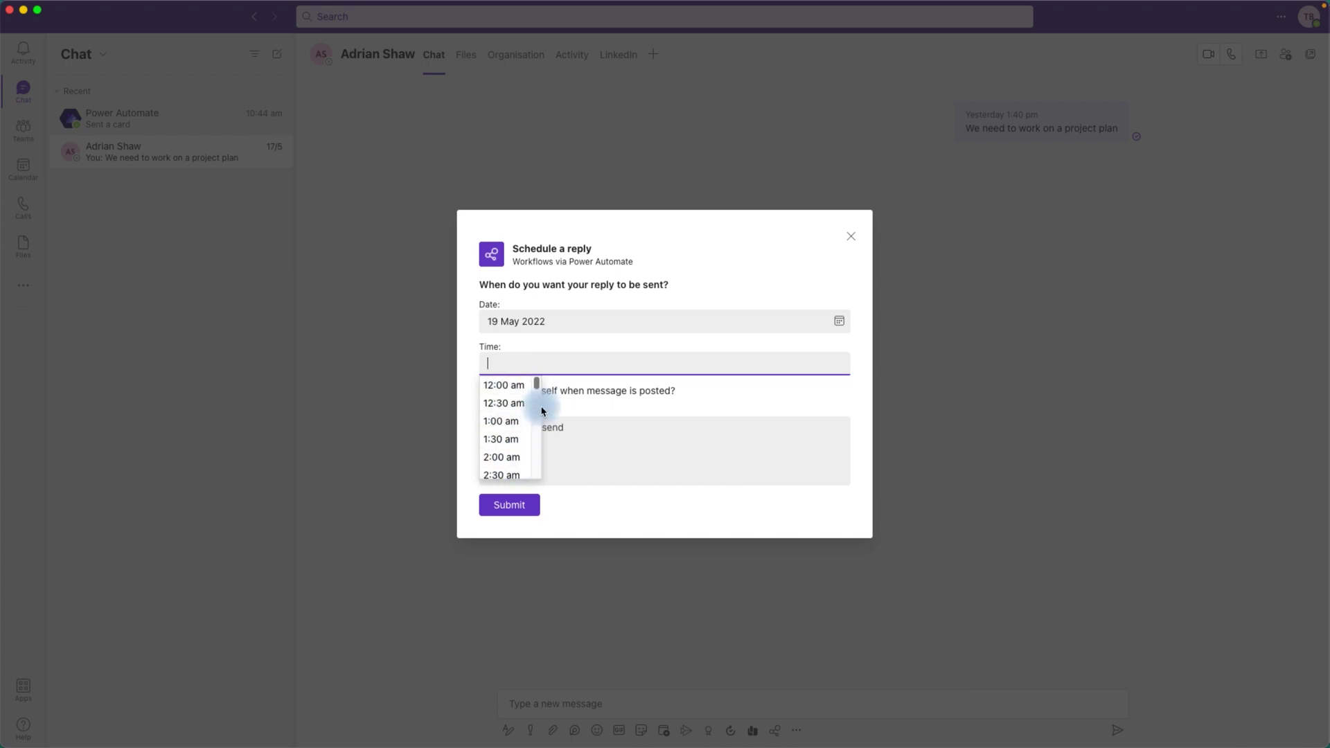
{"action": "scroll", "coordinate": [532, 398], "scroll_direction": "down", "scroll_amount": 3}
{"action": "left_click", "coordinate": [503, 459]}
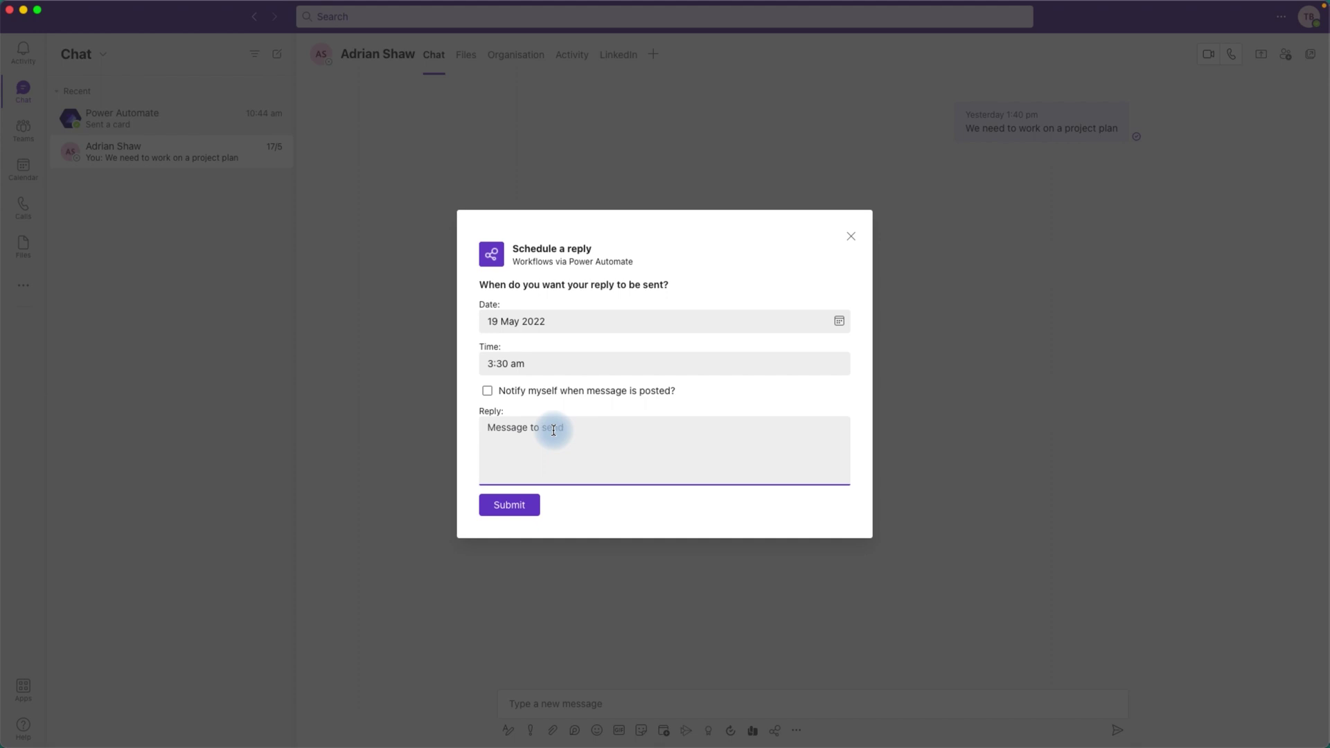
Step: Paste the requirements-reviewed reply text, turn on Notify myself when posted, and submit
{"action": "type", "text": "Hi this is to let you know that i have reviewed the requirements."}
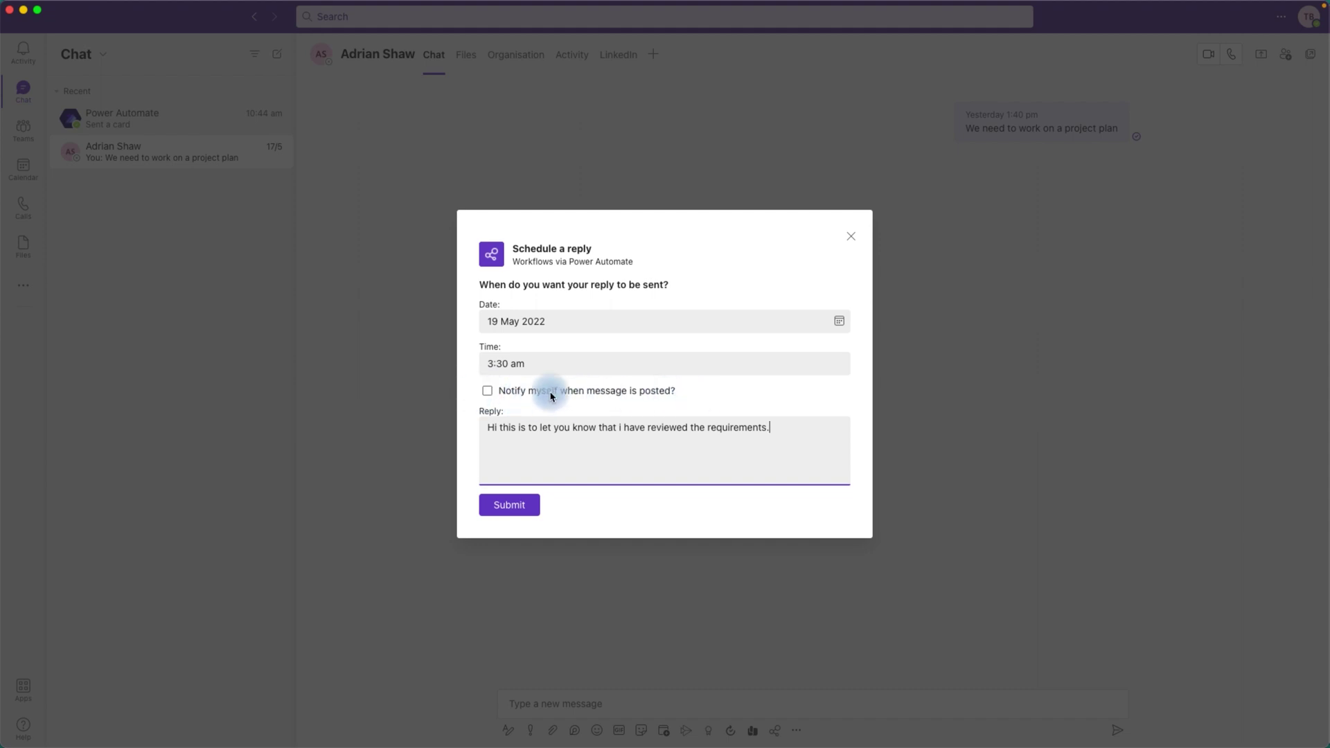
{"action": "left_click", "coordinate": [489, 392]}
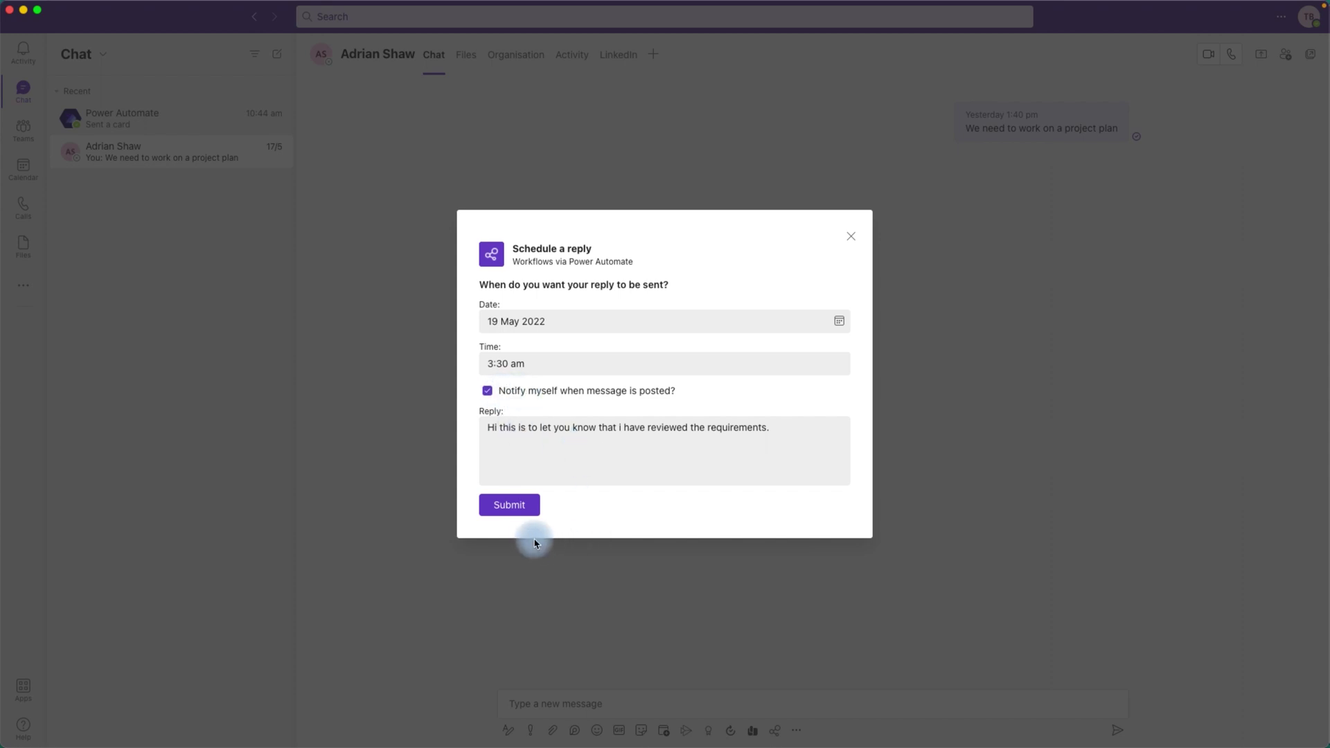
{"action": "left_click", "coordinate": [516, 510]}
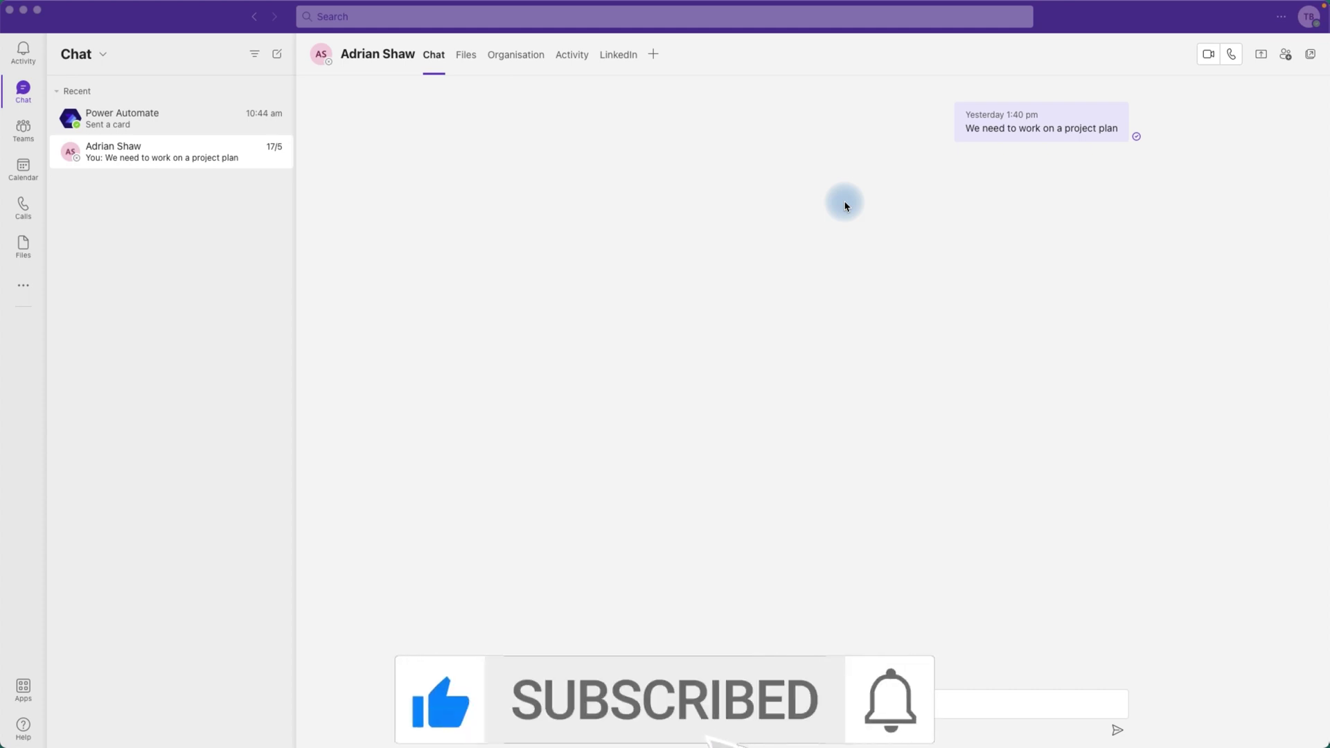
Step: Return to the Apps store and open the Workflows Editors' picks template gallery
{"action": "left_click", "coordinate": [26, 690]}
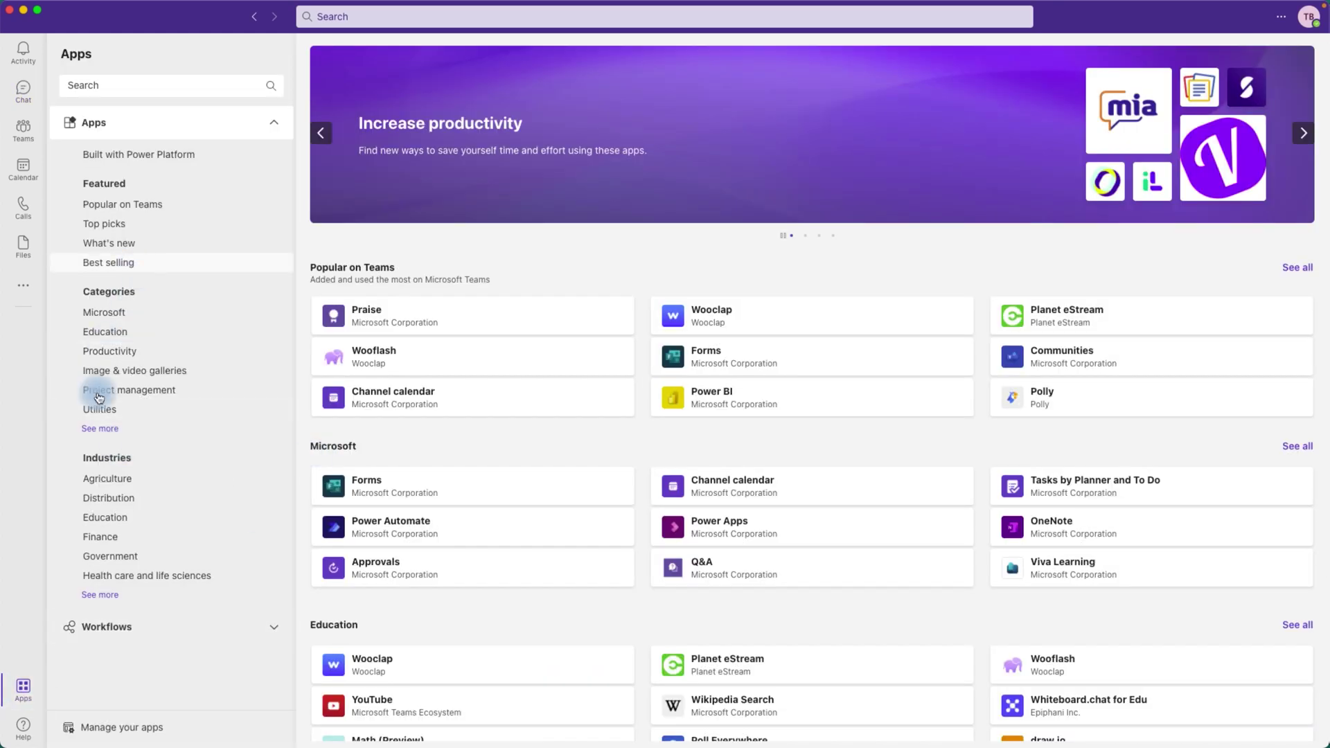
{"action": "left_click", "coordinate": [118, 628]}
{"action": "left_click", "coordinate": [117, 237]}
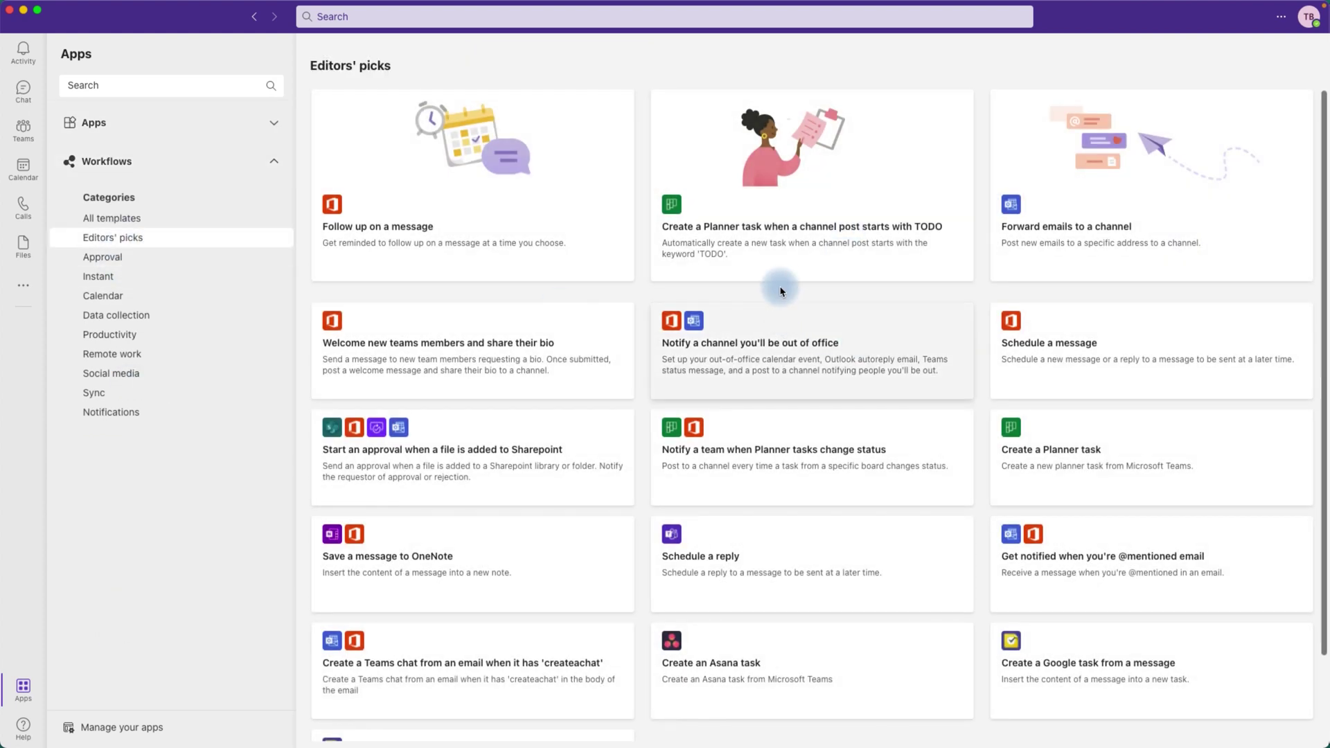